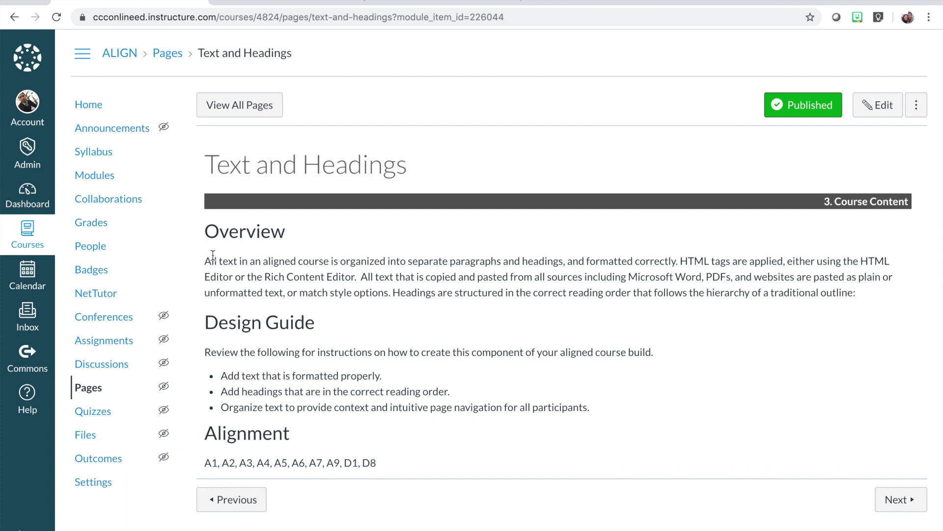
Step: On the guide page, select parts of the Overview paragraph, the word Overview and the Design Guide heading
left_click_drag(205, 256, 409, 304)
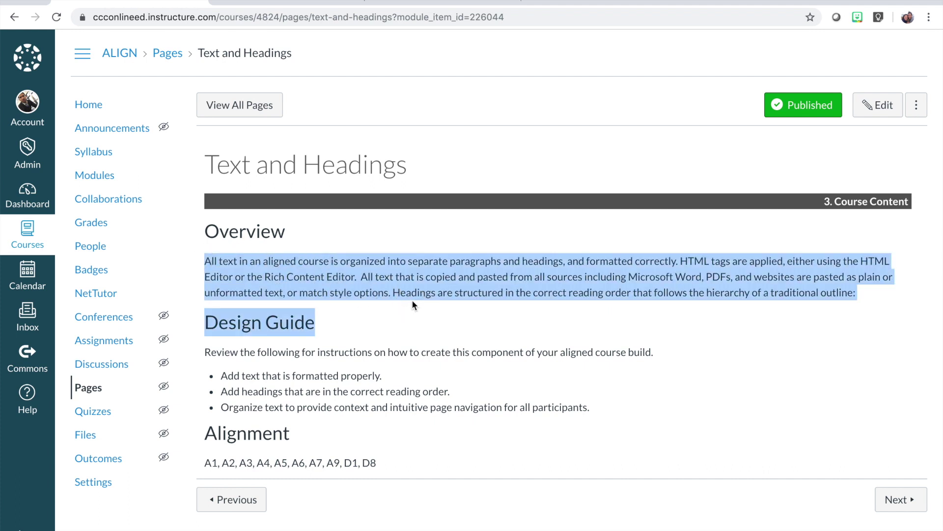
left_click(413, 302)
left_click_drag(290, 261, 387, 297)
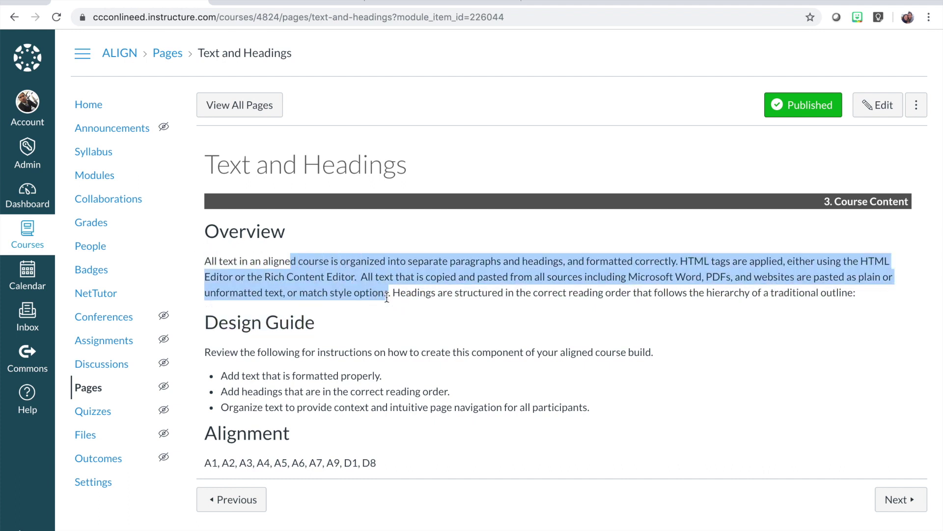
left_click(226, 235)
double_click(210, 233)
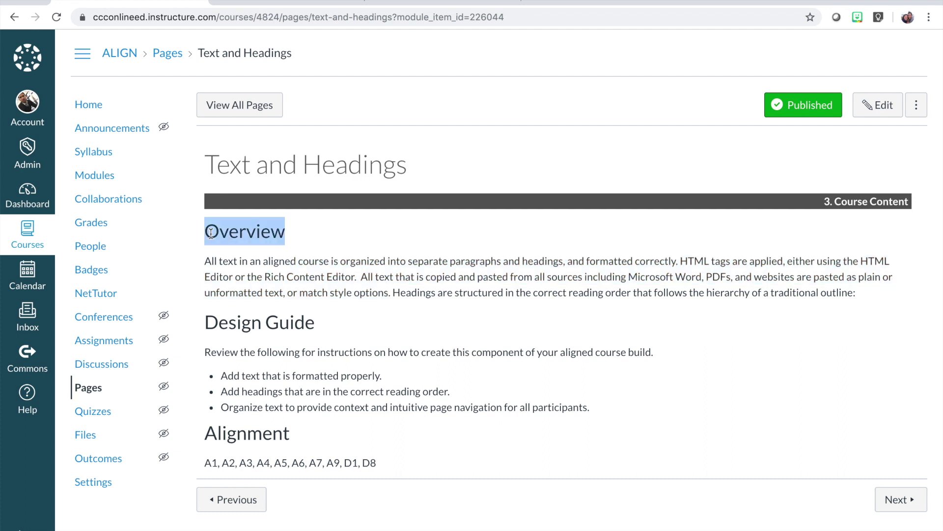
triple_click(267, 323)
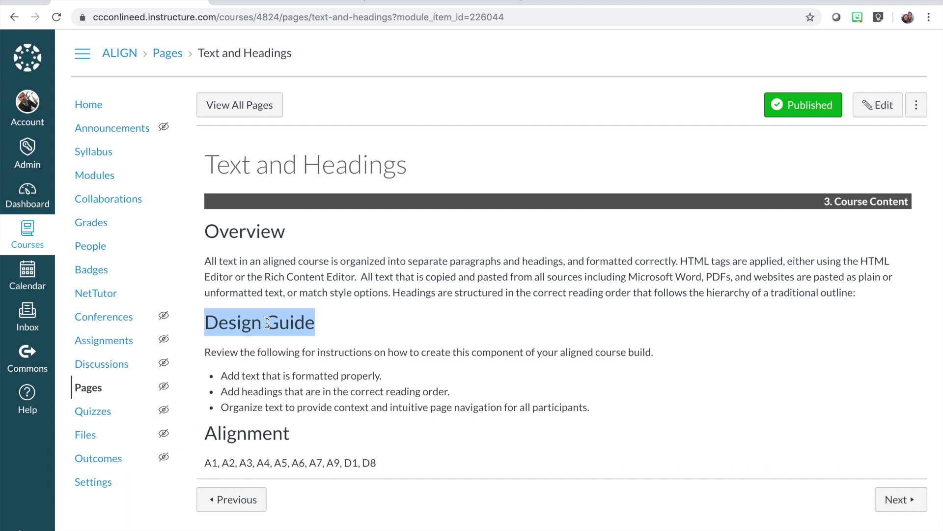
left_click(461, 280)
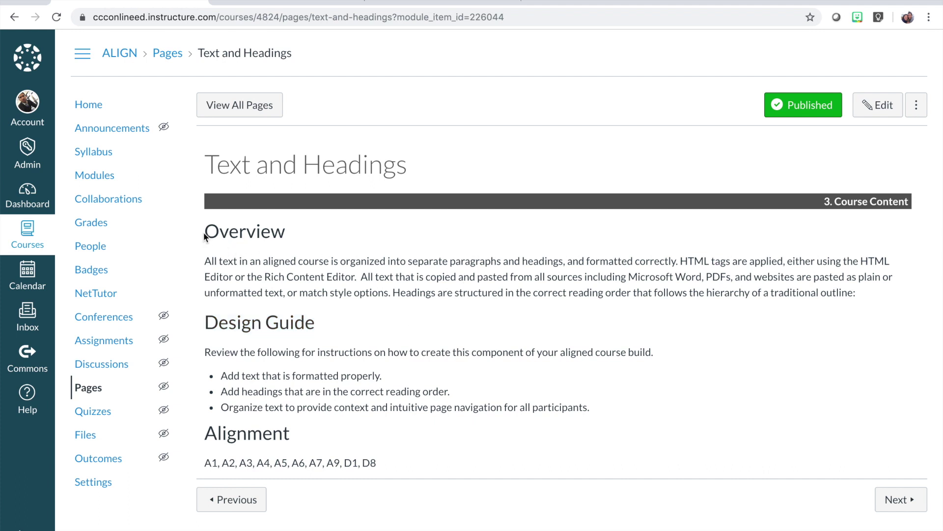
Step: Select longer spans of the guide text, from Overview to Design Guide and through the bullets
left_click_drag(205, 235, 435, 406)
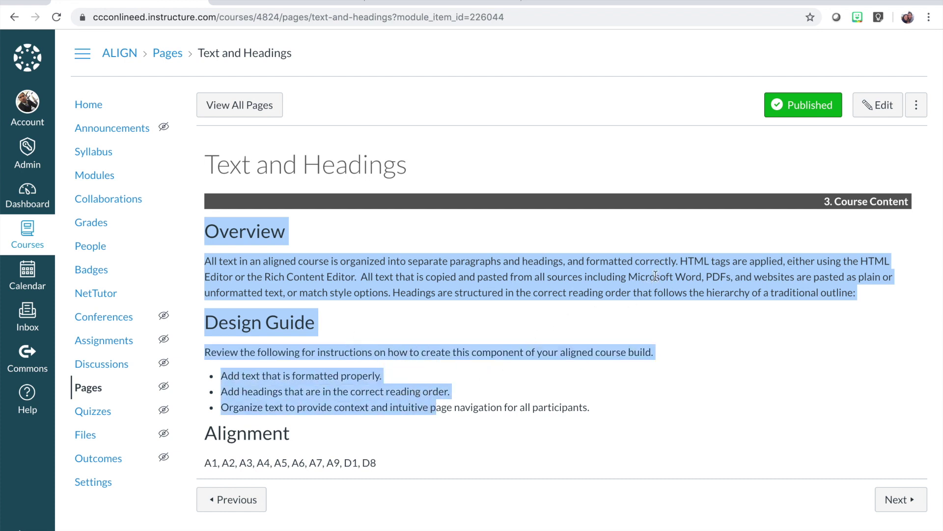
left_click(671, 274)
double_click(691, 260)
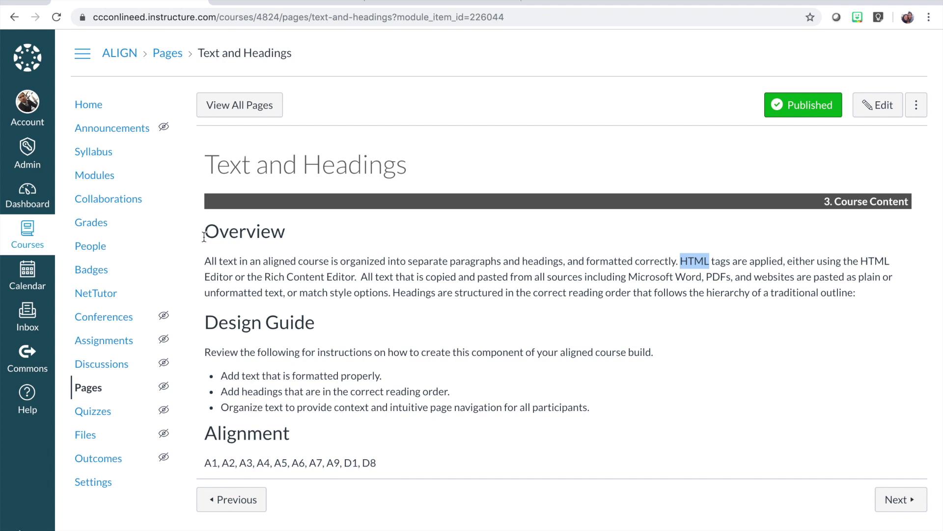
left_click_drag(206, 233, 393, 379)
left_click(255, 393)
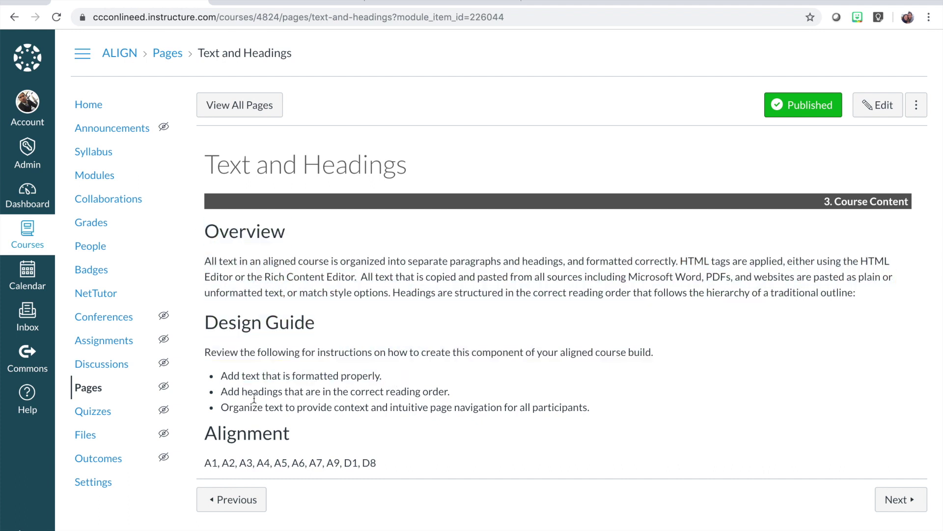
left_click_drag(220, 376, 368, 420)
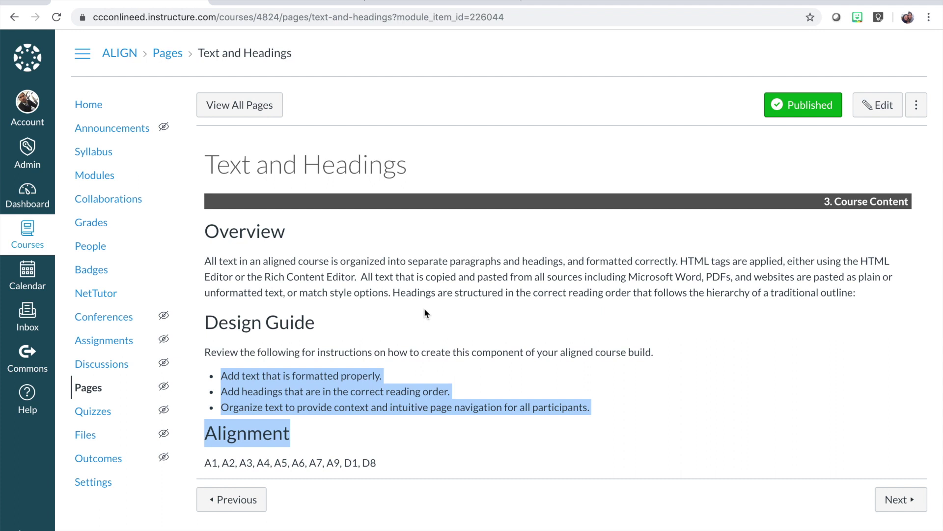
Step: Add a new Page item named 'US Constitution' to the 2. Course Navigation module
left_click(286, 3)
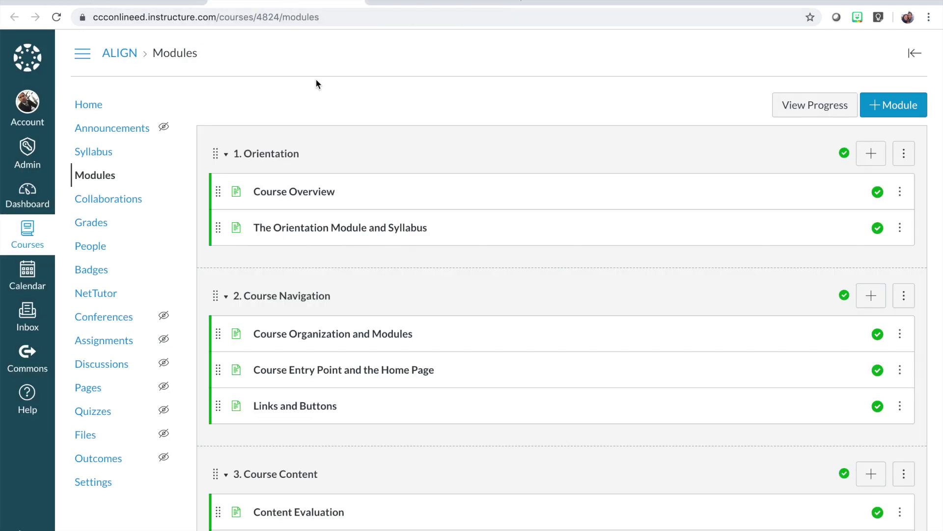
scroll(411, 234, "down", 3)
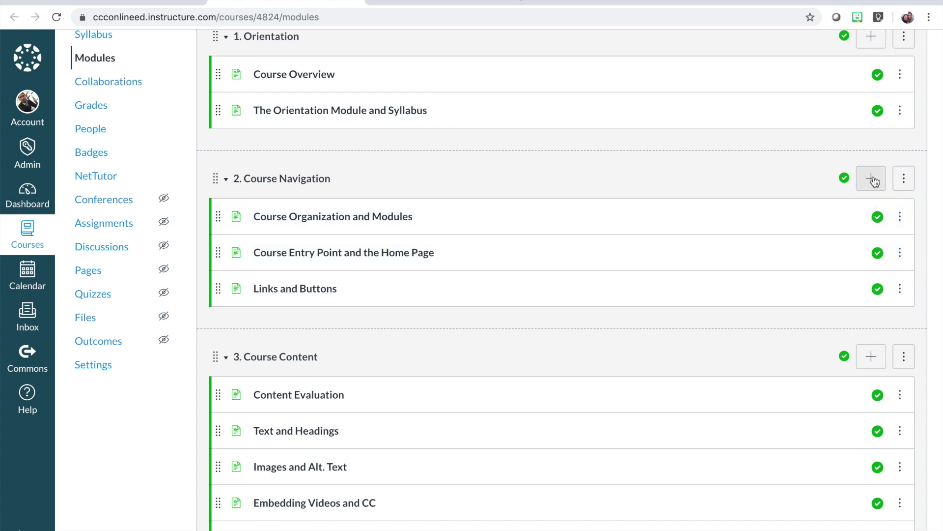
left_click(875, 182)
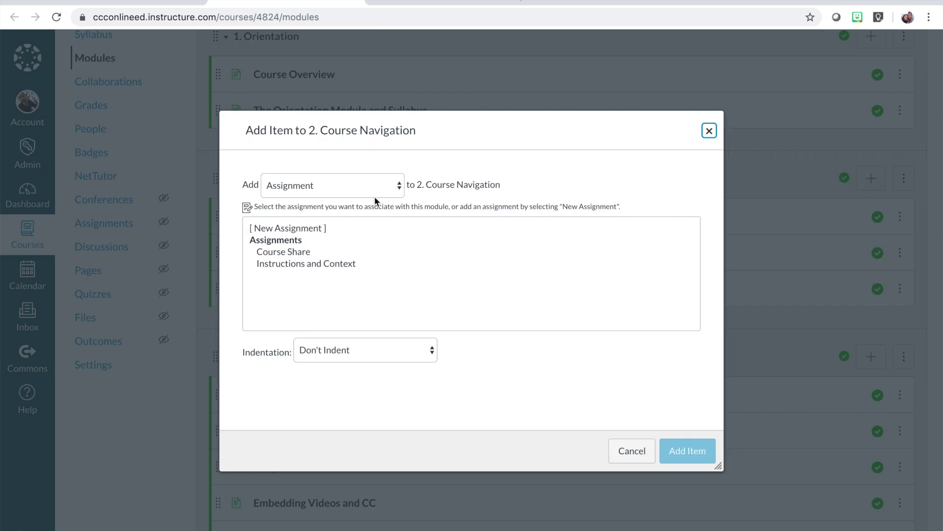
left_click(398, 190)
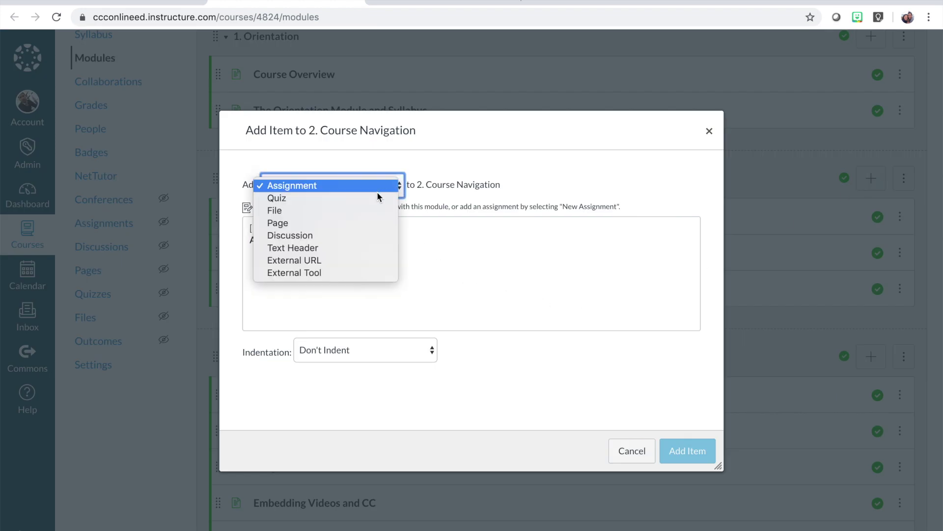
left_click(307, 225)
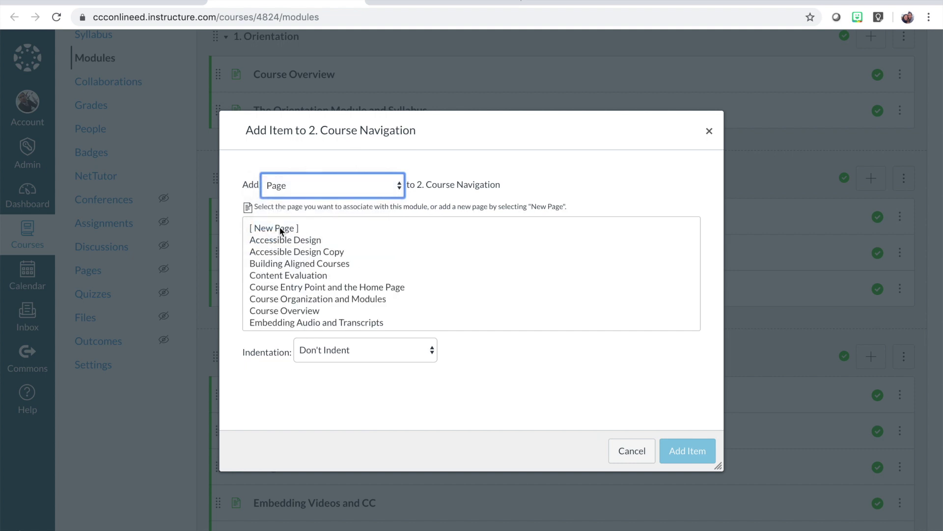
left_click(280, 229)
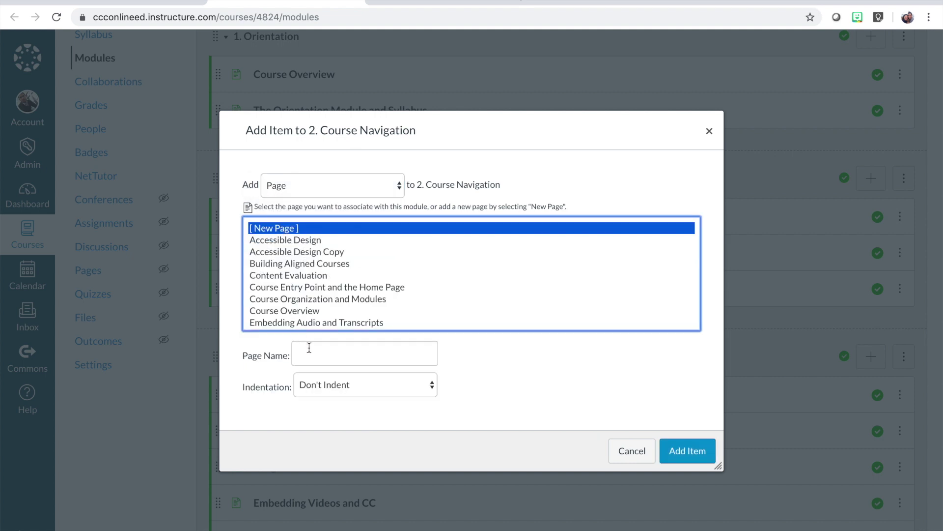
left_click(309, 349)
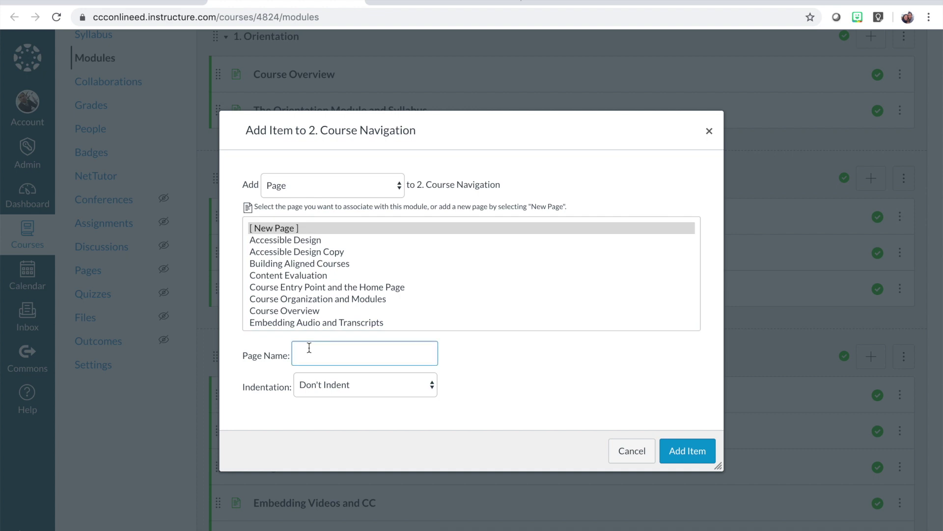
type("US Constitution")
left_click(678, 451)
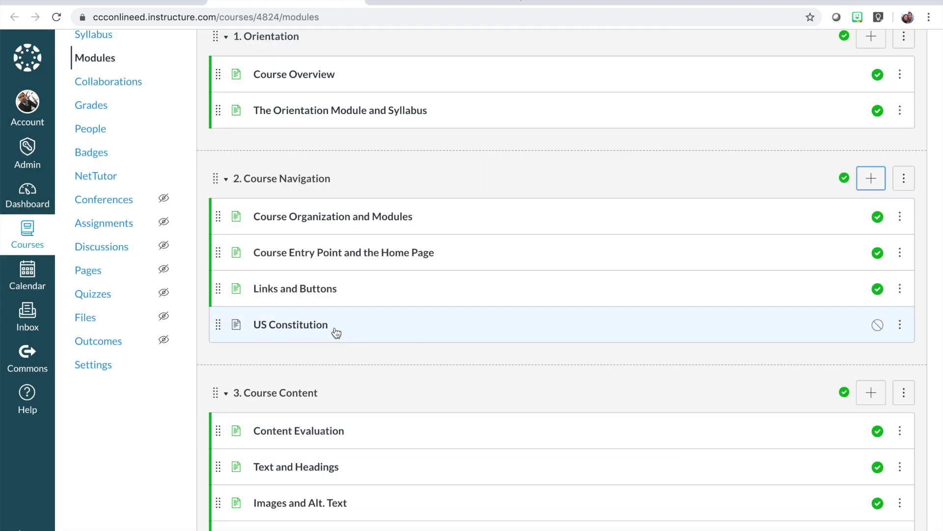
Step: Open the US Constitution page in edit mode and place the caret in its empty body
left_click(309, 328)
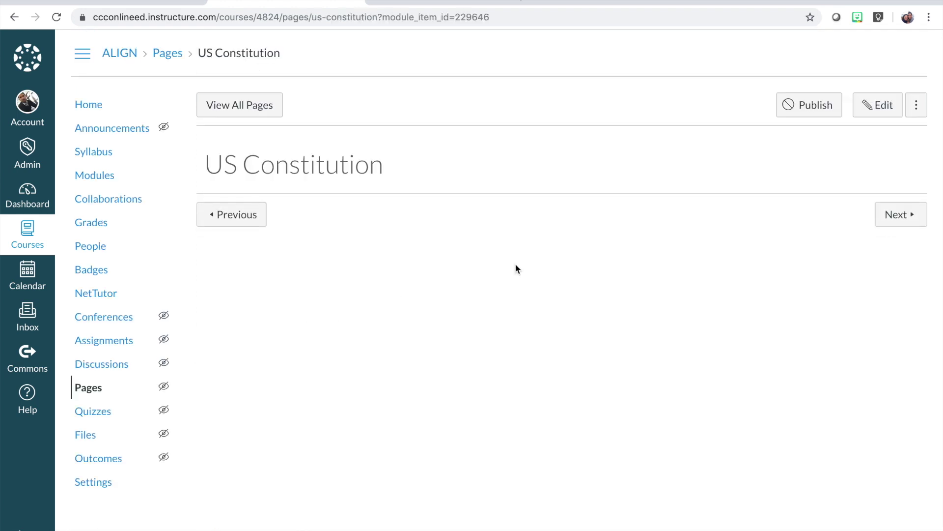
left_click(879, 105)
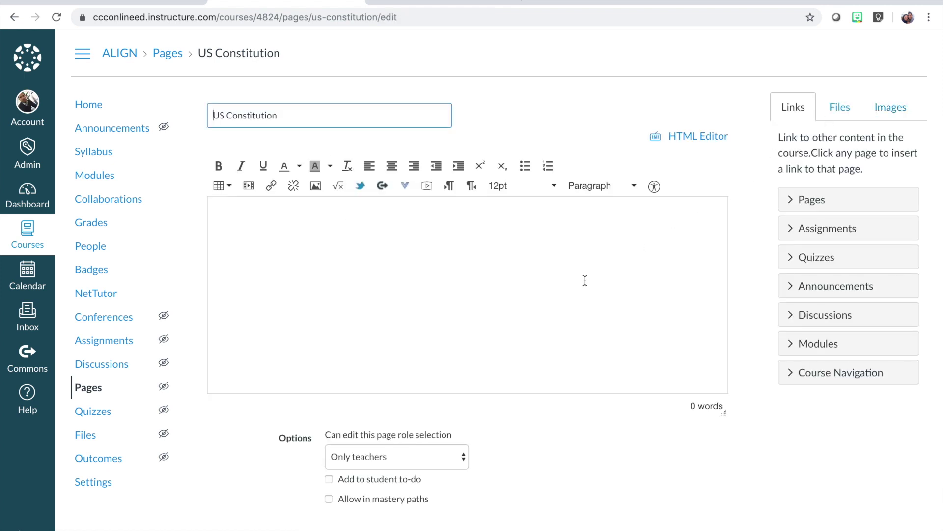
left_click(423, 272)
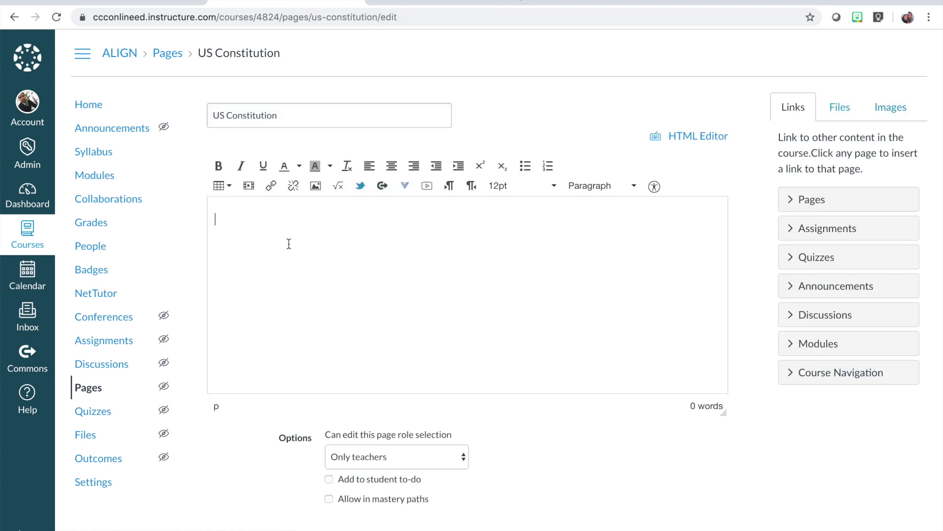
left_click(292, 246)
Step: Select Article I from its heading on constitutionus.com, copy it, and go back to the Canvas editor
left_click(439, 2)
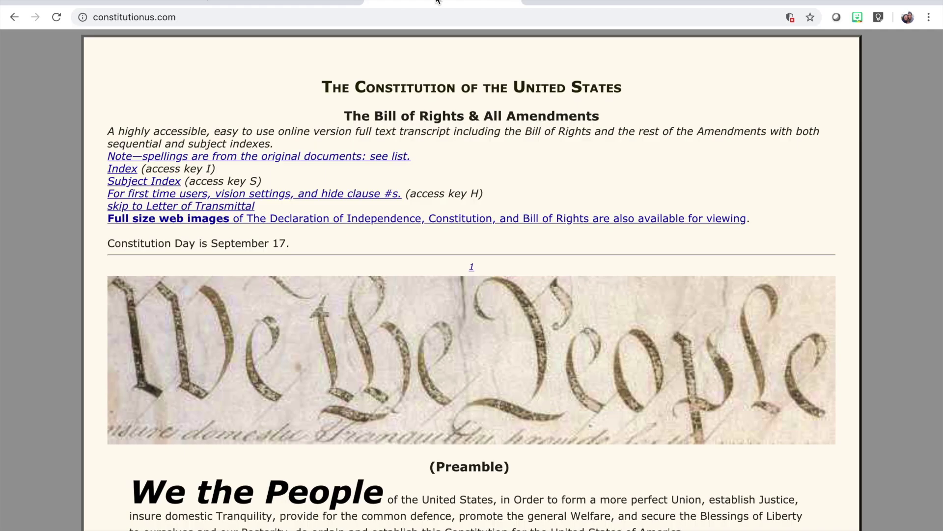
scroll(418, 274, "down", 5)
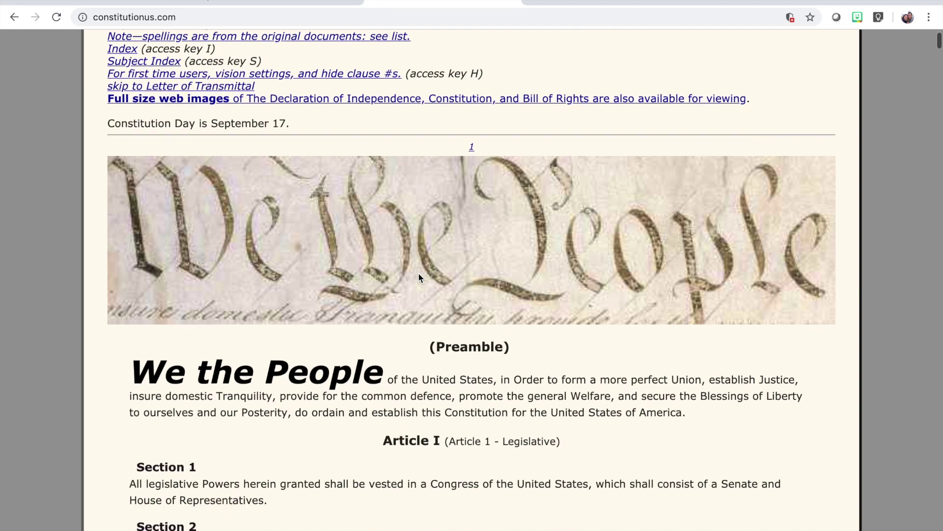
scroll(419, 275, "down", 3)
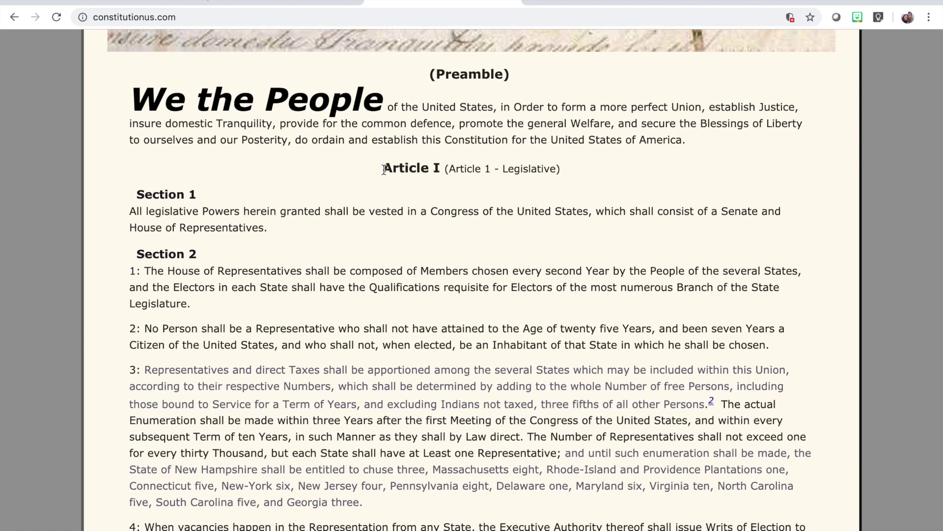
left_click_drag(382, 169, 410, 187)
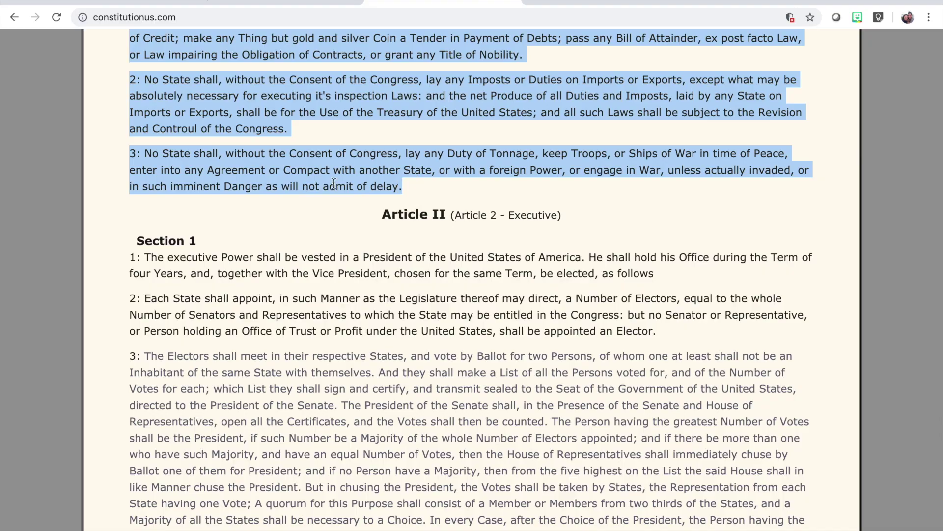
scroll(286, 186, "up", 1)
scroll(285, 187, "up", 15)
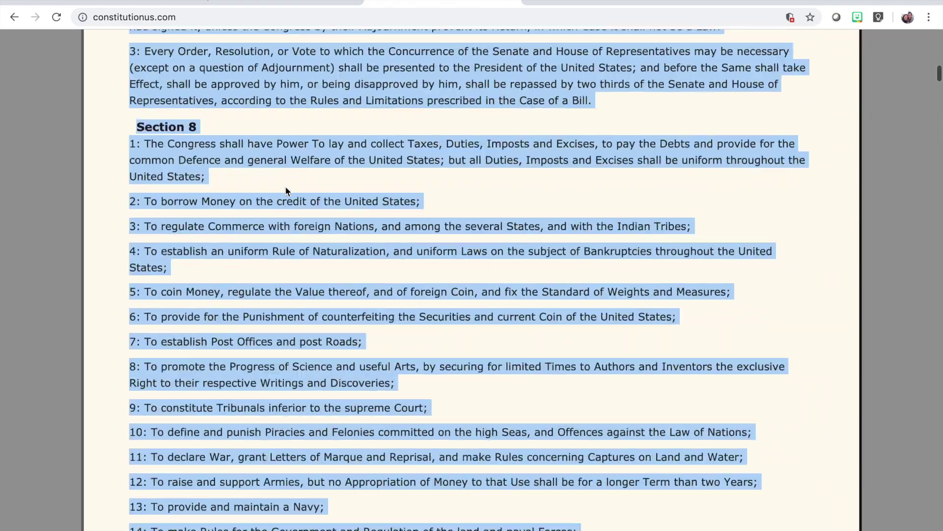
scroll(286, 191, "up", 15)
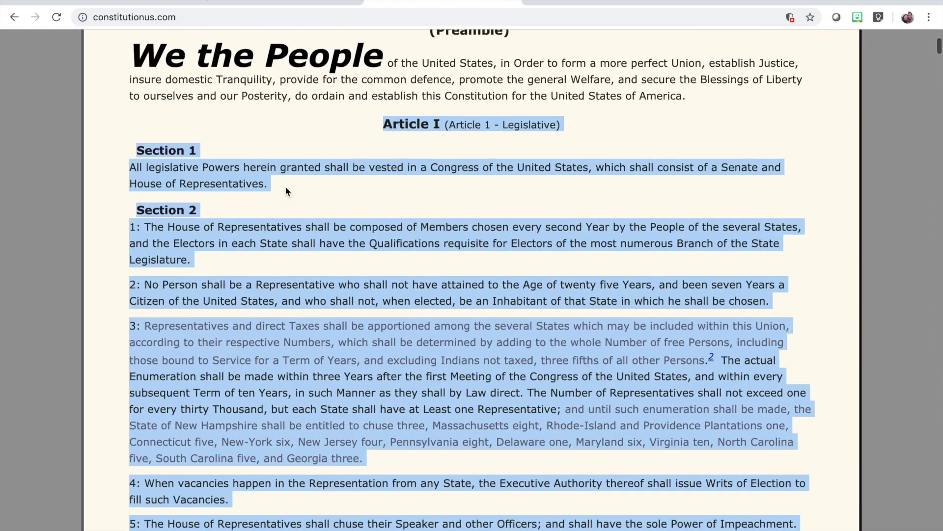
right_click(233, 171)
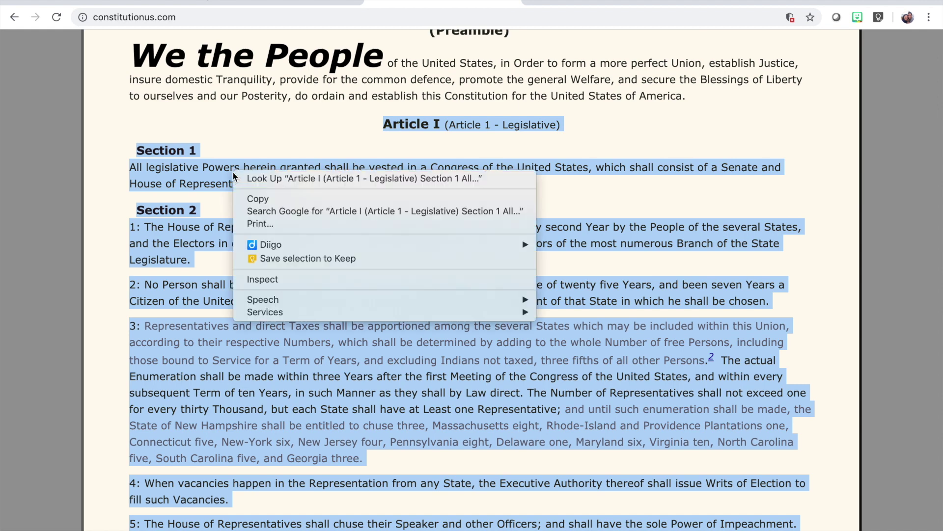
left_click(249, 199)
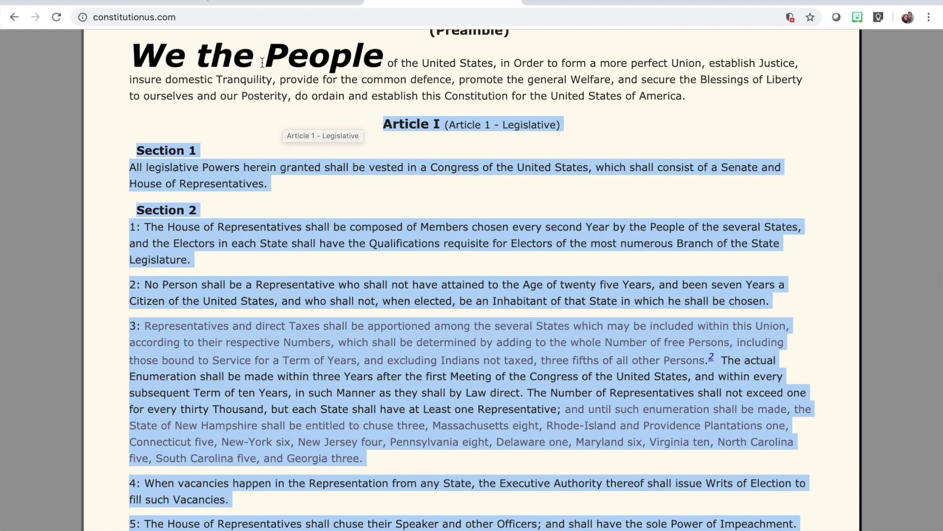
left_click(260, 7)
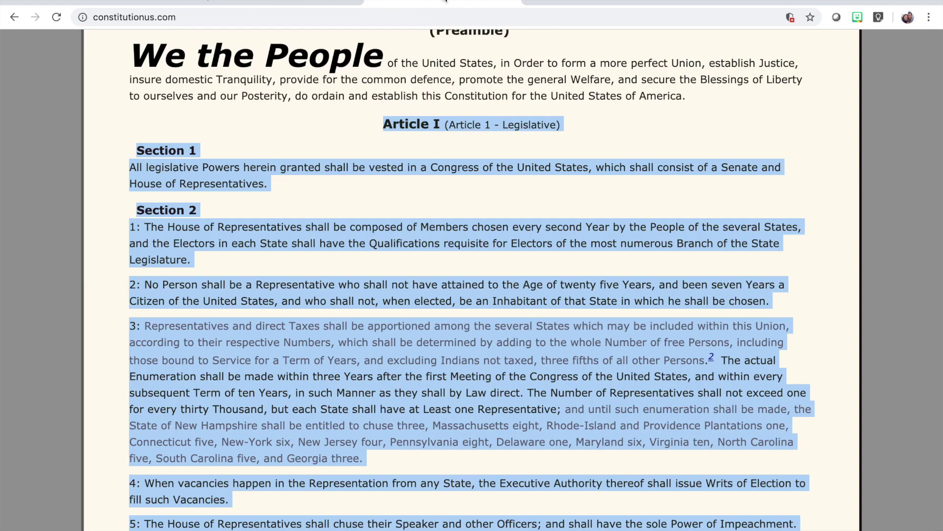
Step: Move through the constitution site and Text and Headings guide tabs, ending in the US Constitution editor
left_click(444, 5)
scroll(350, 225, "up", 5)
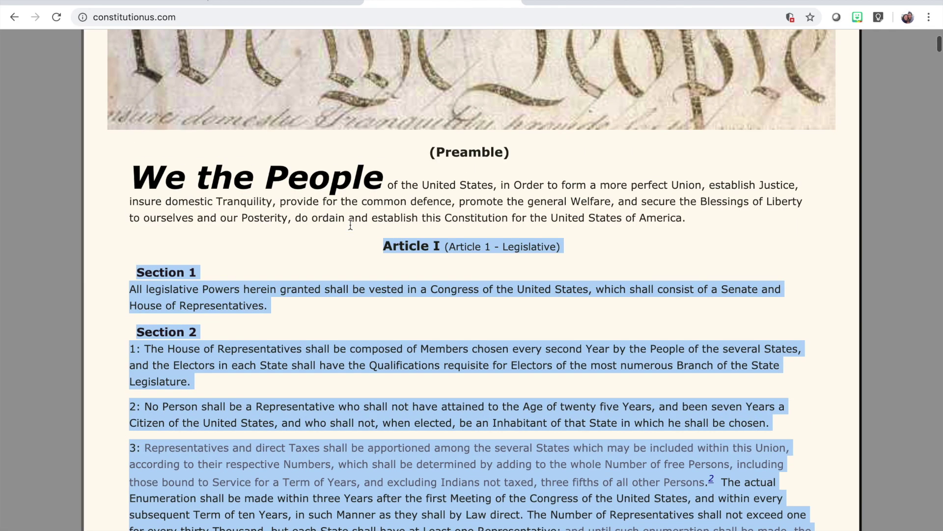
scroll(350, 225, "down", 4)
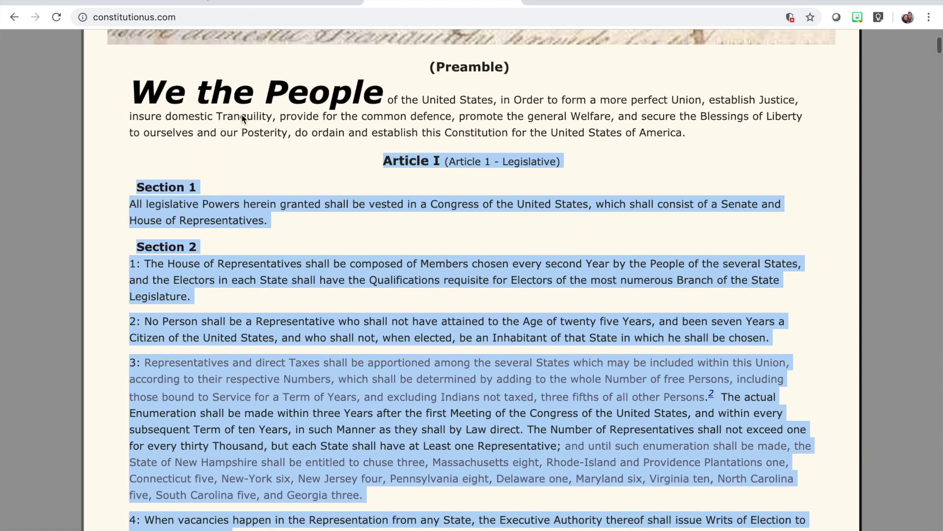
left_click(126, 3)
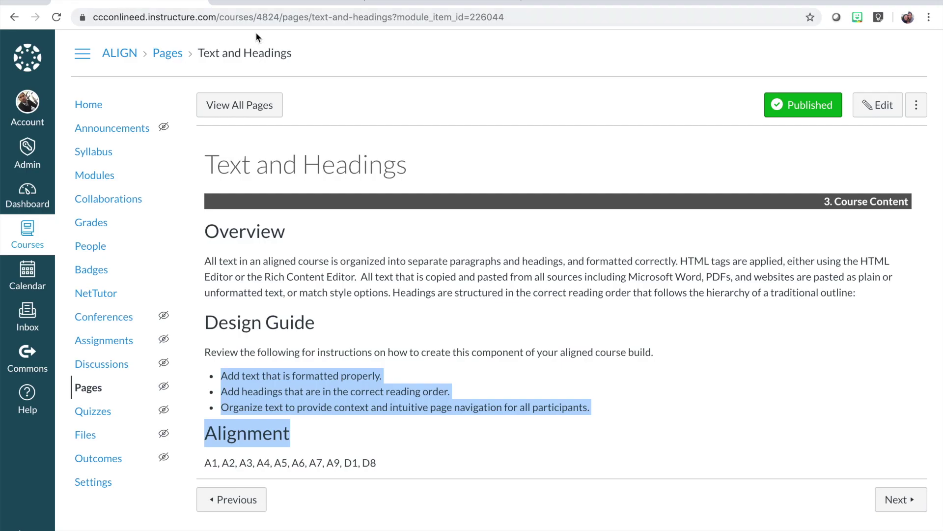
left_click(290, 6)
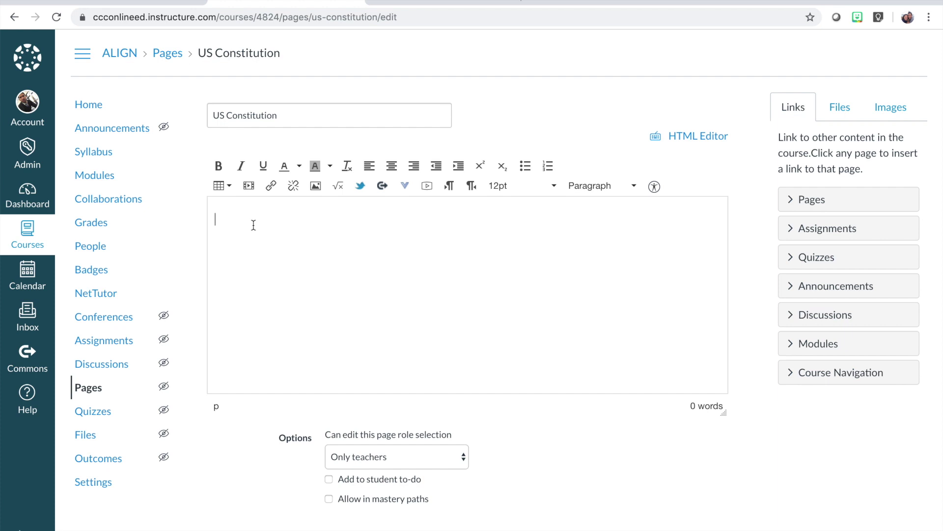
Step: Paste the copied Article I text into the body with Paste and Match Style, giving 2329 words
left_click(254, 225)
right_click(239, 225)
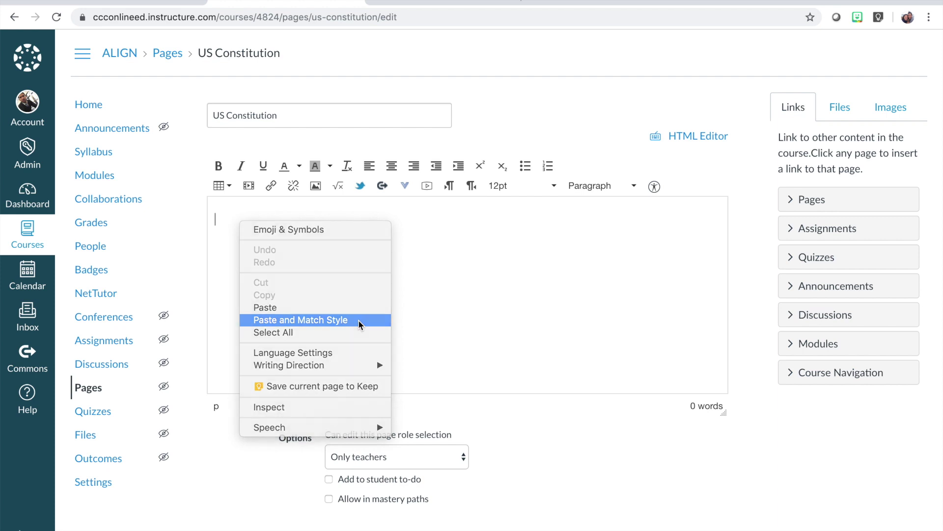
left_click(300, 320)
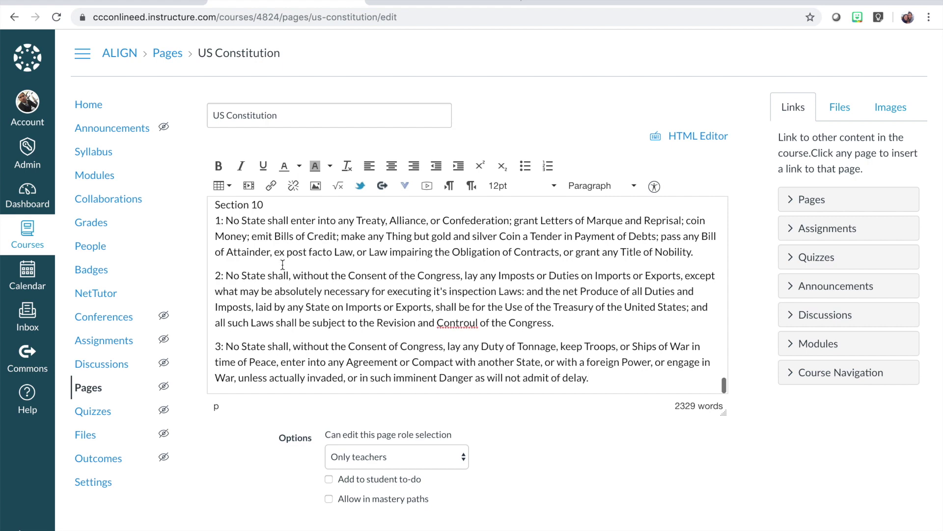
scroll(282, 266, "up", 5)
scroll(282, 266, "up", 10)
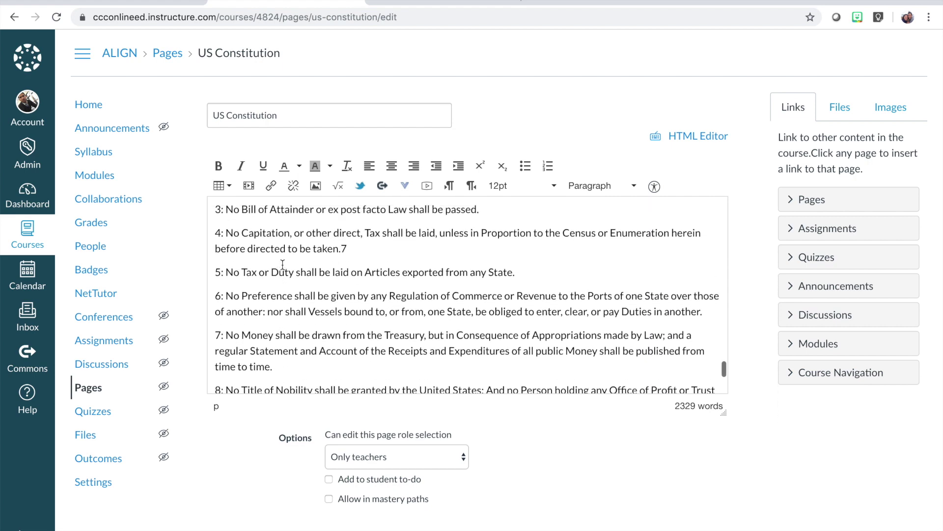
scroll(283, 265, "up", 15)
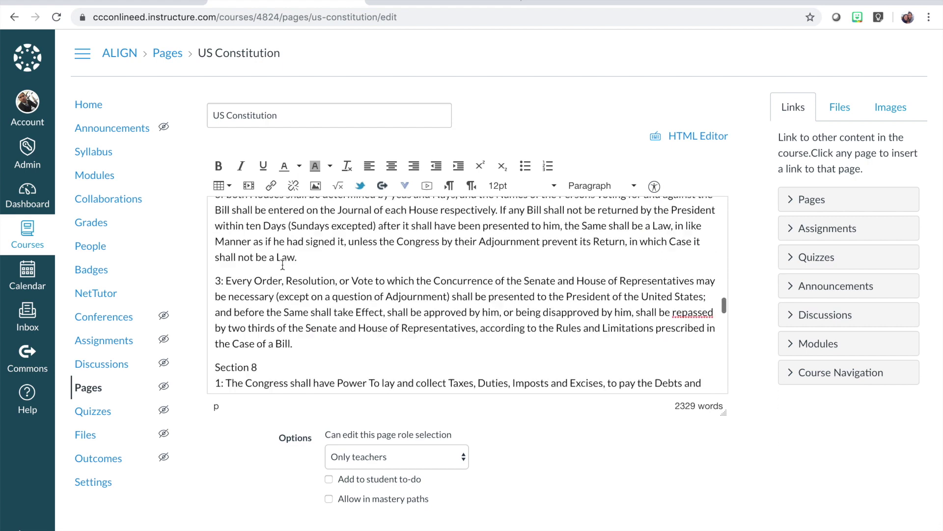
scroll(282, 265, "up", 5)
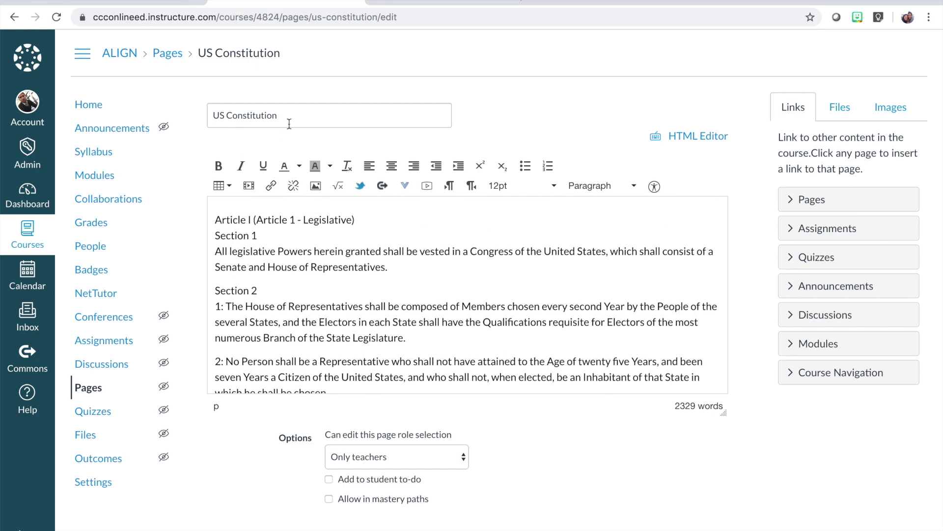
left_click_drag(283, 113, 209, 116)
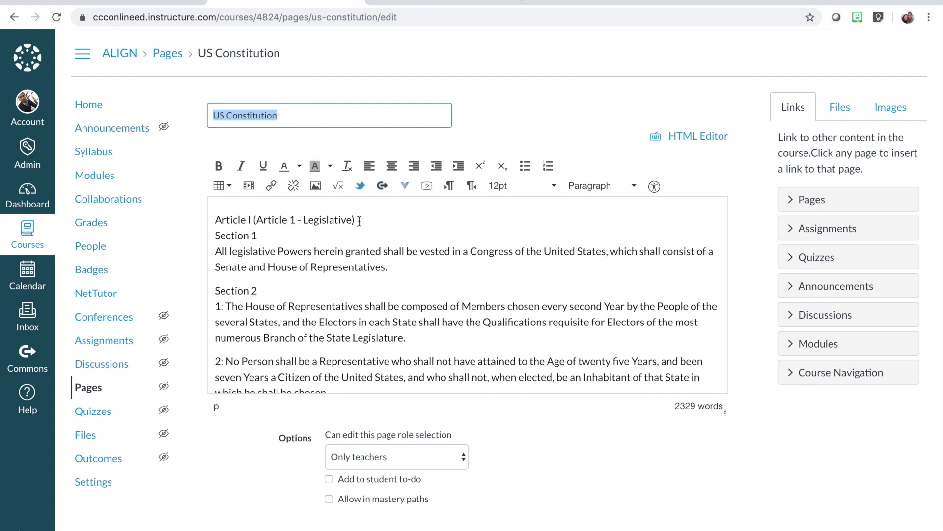
left_click_drag(357, 220, 205, 219)
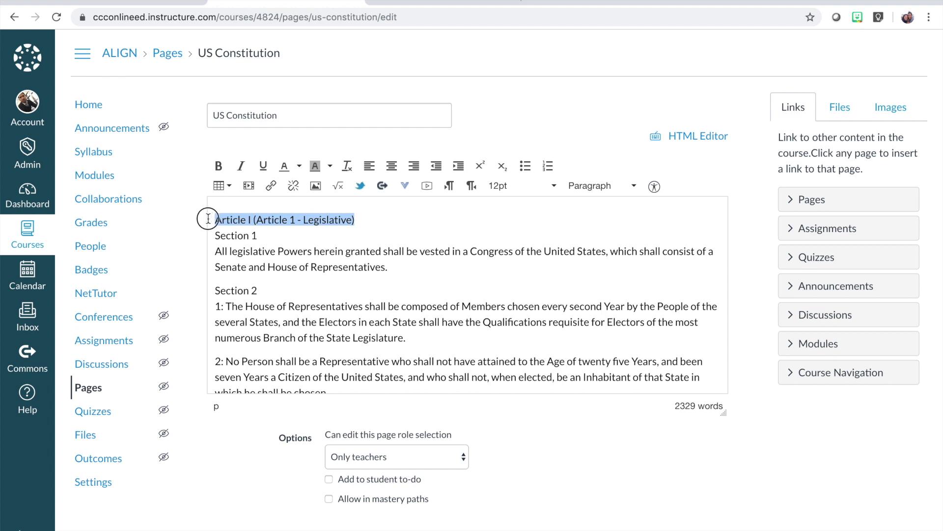
left_click(598, 189)
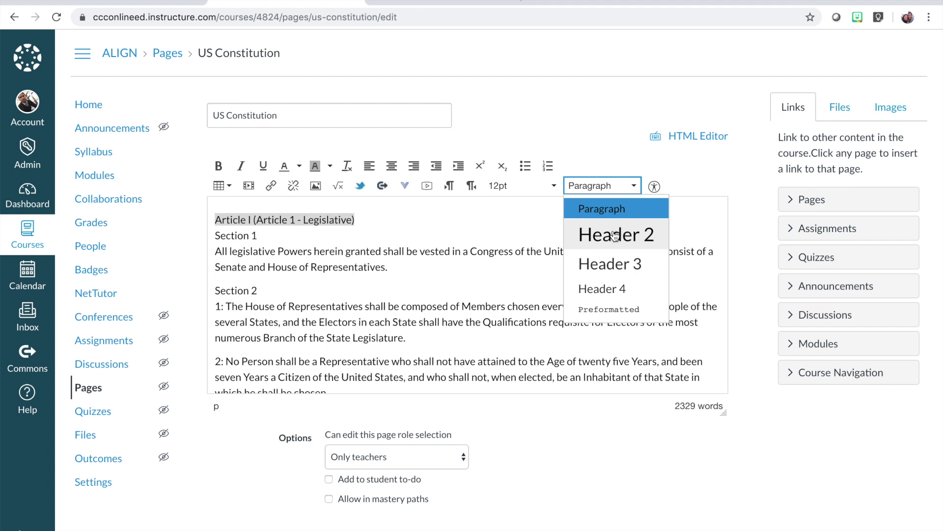
left_click(578, 143)
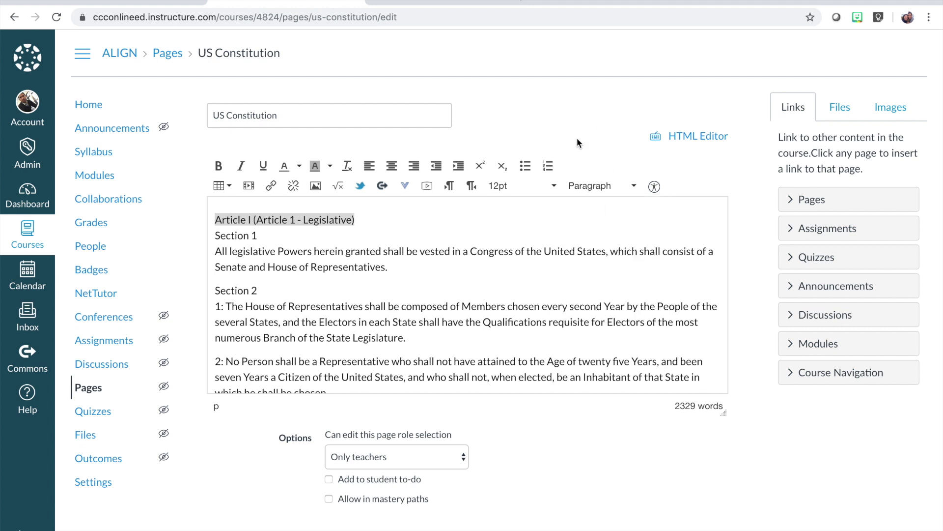
left_click(371, 218)
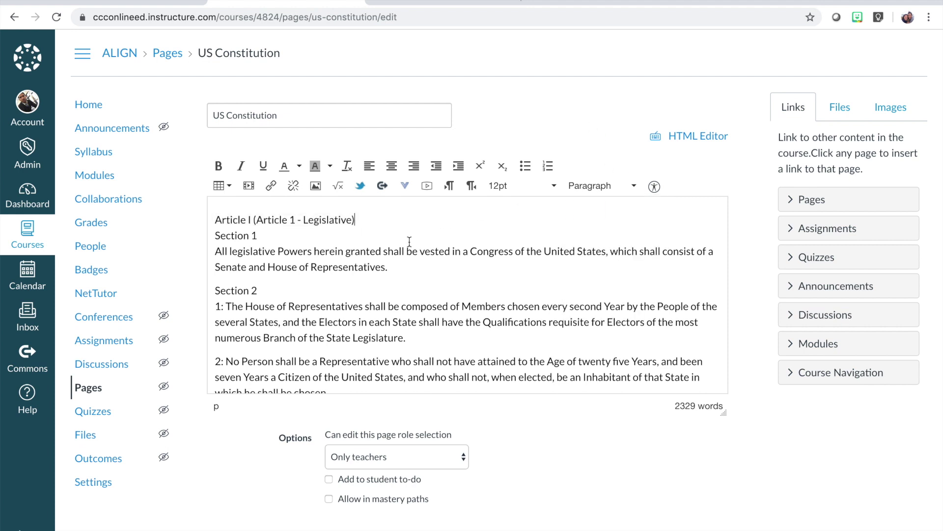
scroll(408, 241, "down", 1)
scroll(408, 242, "up", 1)
left_click_drag(359, 219, 212, 220)
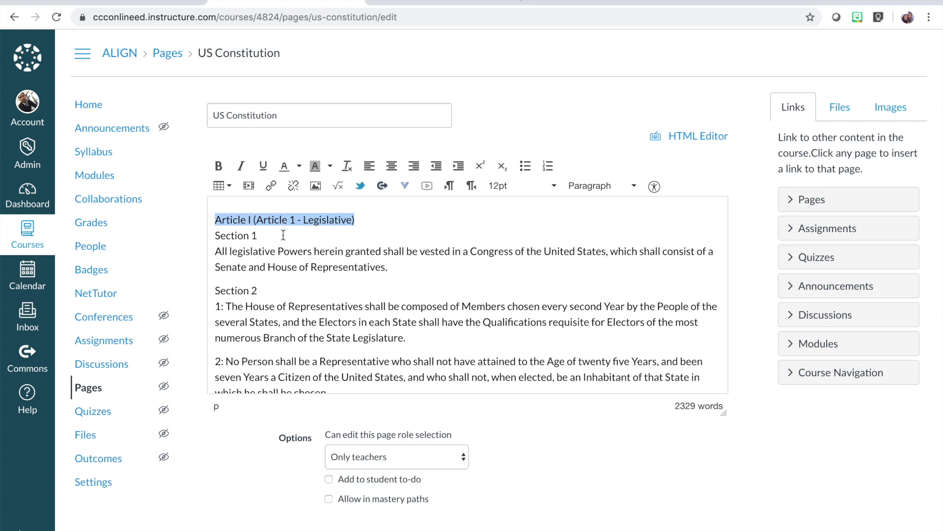
left_click_drag(266, 237, 210, 238)
left_click_drag(389, 268, 211, 252)
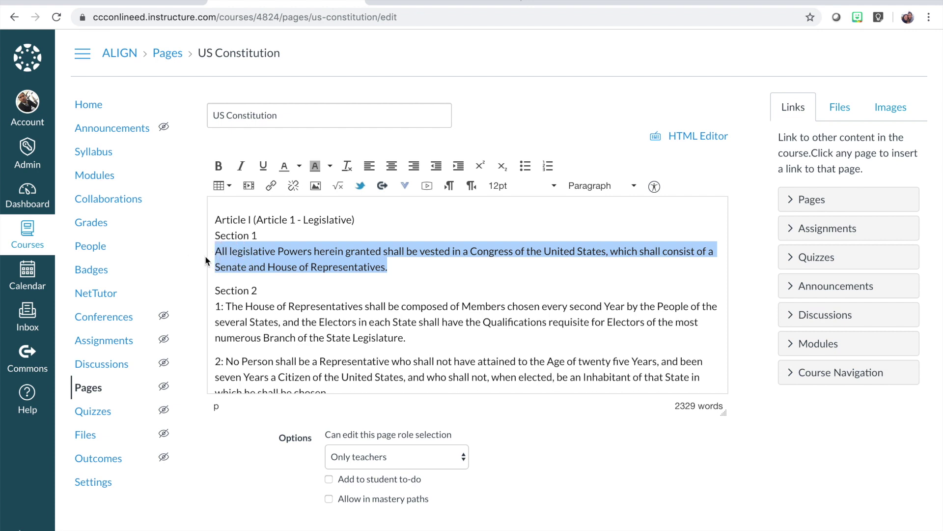
left_click(236, 278)
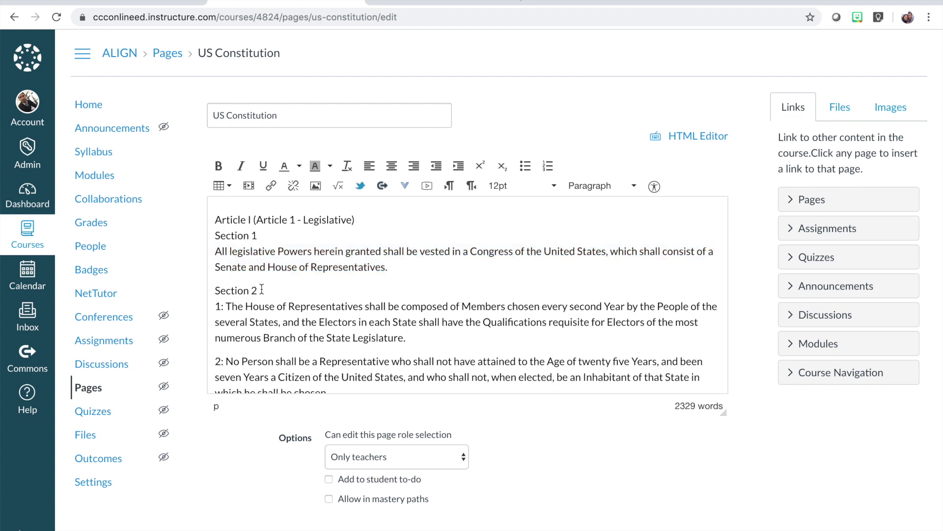
left_click_drag(263, 290, 405, 344)
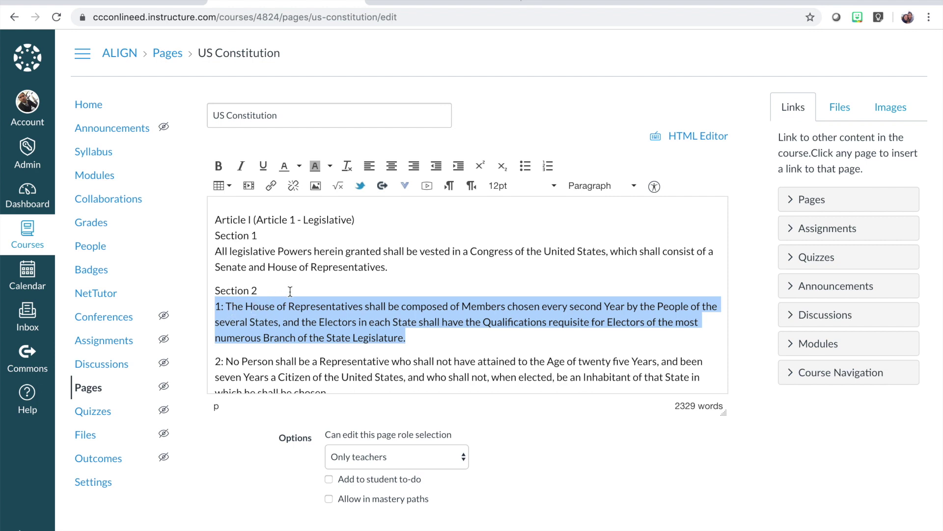
Step: Switch to the HTML Editor and examine the first paragraph's <p> and </p> markup
left_click(698, 142)
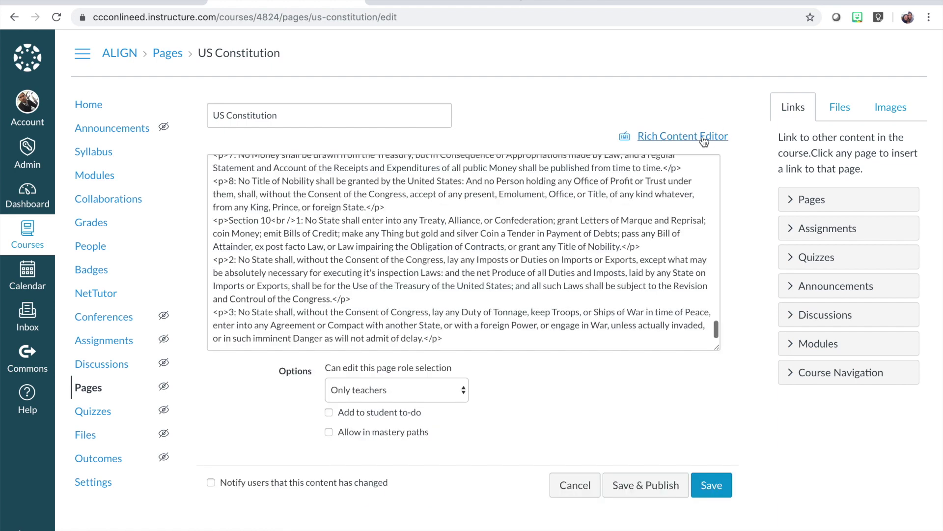
scroll(492, 258, "up", 15)
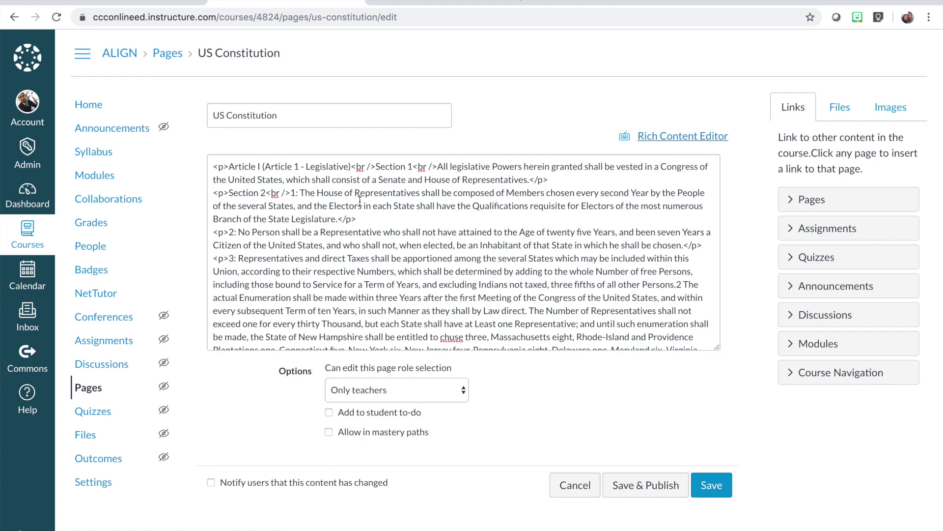
left_click(549, 180)
left_click_drag(551, 182, 229, 166)
left_click(215, 166)
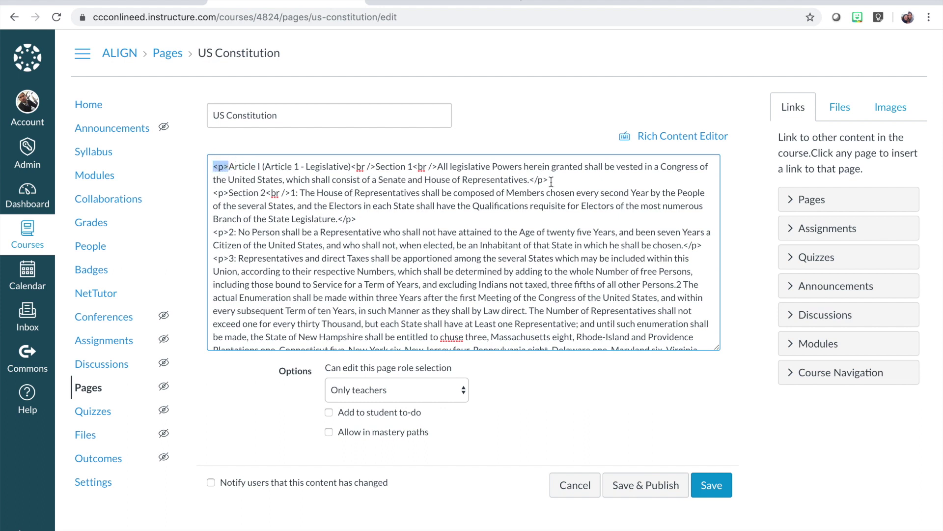
left_click_drag(550, 181, 531, 180)
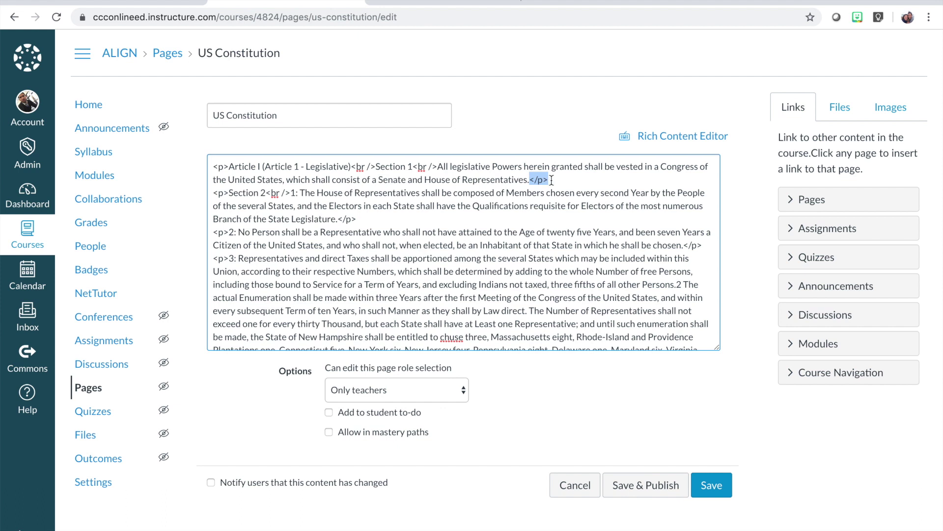
left_click_drag(552, 180, 223, 165)
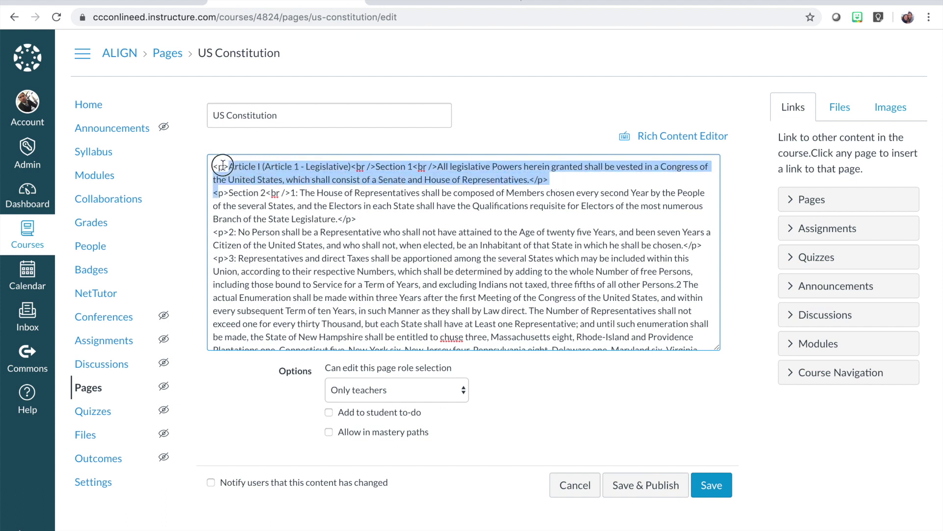
Step: Pick out the Section 2 paragraph, the <br /> after Legislative, and the Section 1 sentence
left_click_drag(357, 220, 210, 195)
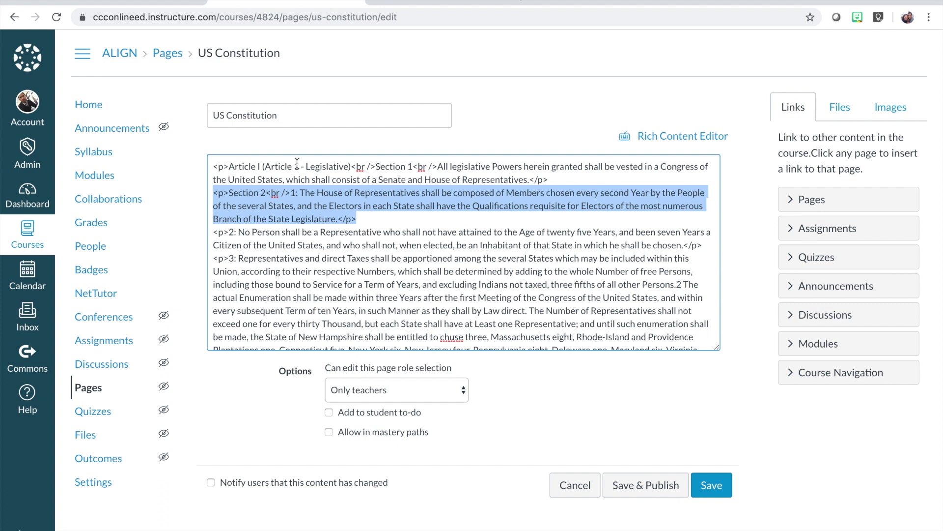
left_click_drag(549, 178, 208, 165)
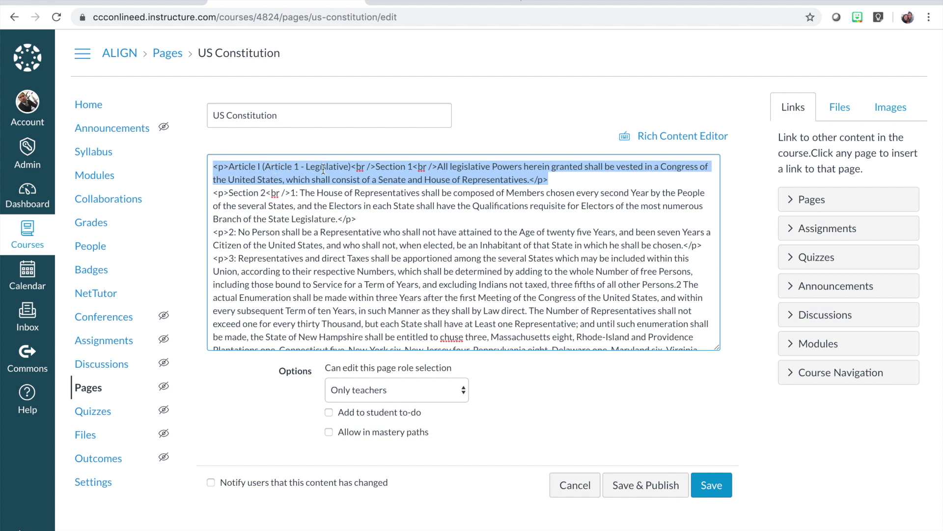
left_click(350, 167)
left_click_drag(351, 167, 376, 166)
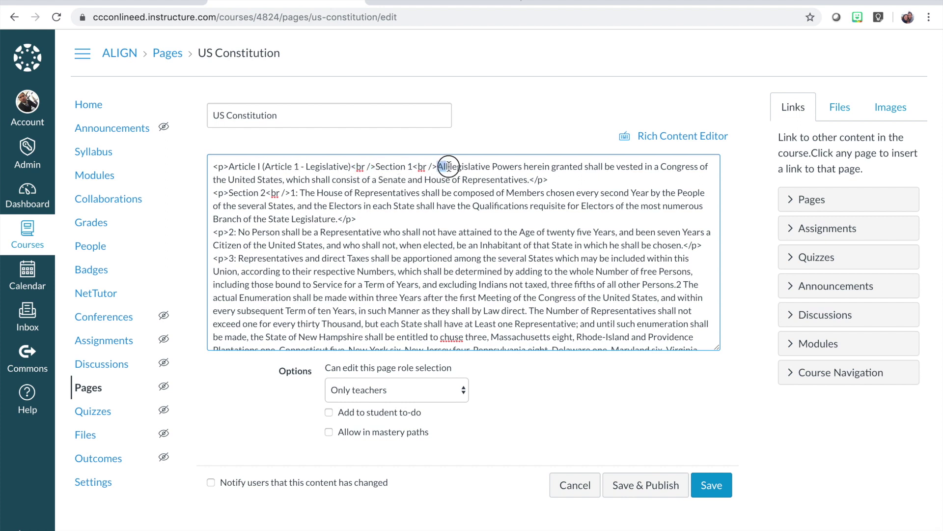
left_click_drag(448, 166, 530, 179)
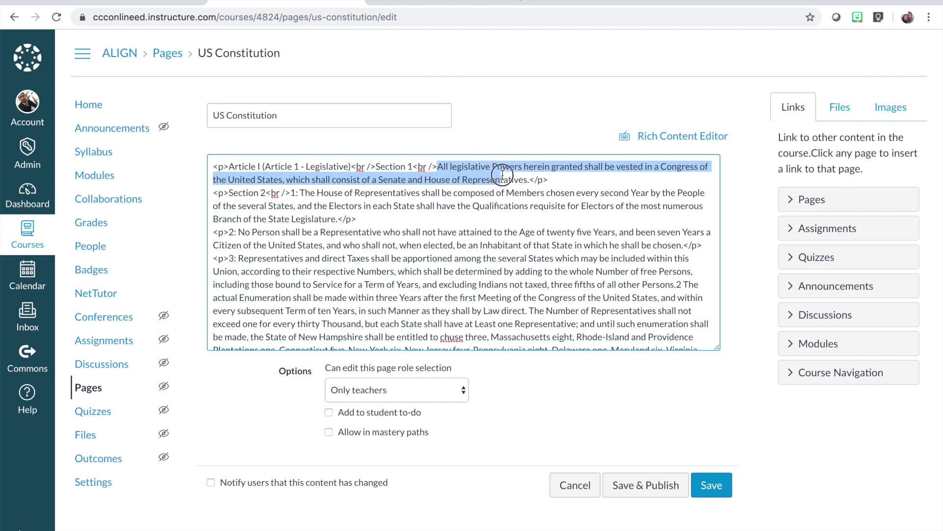
left_click(657, 140)
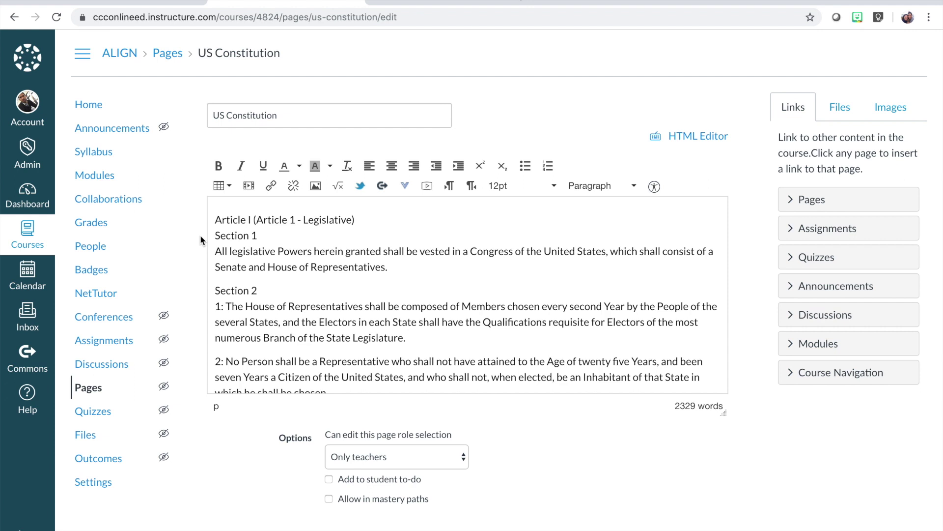
Step: Split Article I, Section 1 and the 'All legislative Powers' sentence into three separate paragraphs
key("Return")
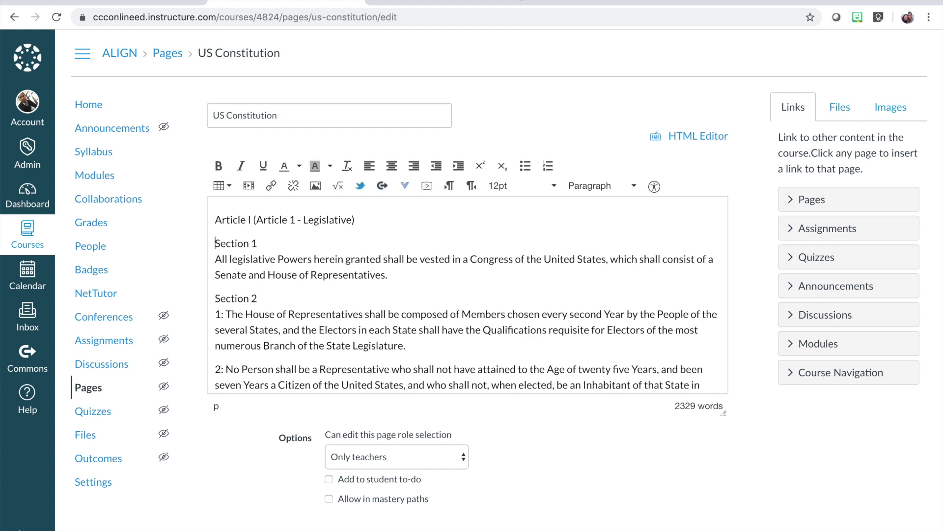
left_click(215, 259)
key("Return")
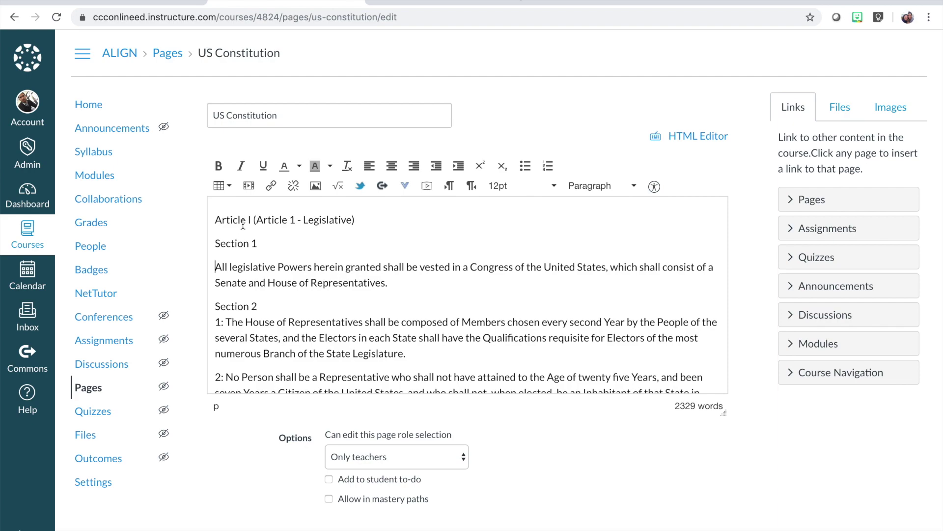
left_click(694, 137)
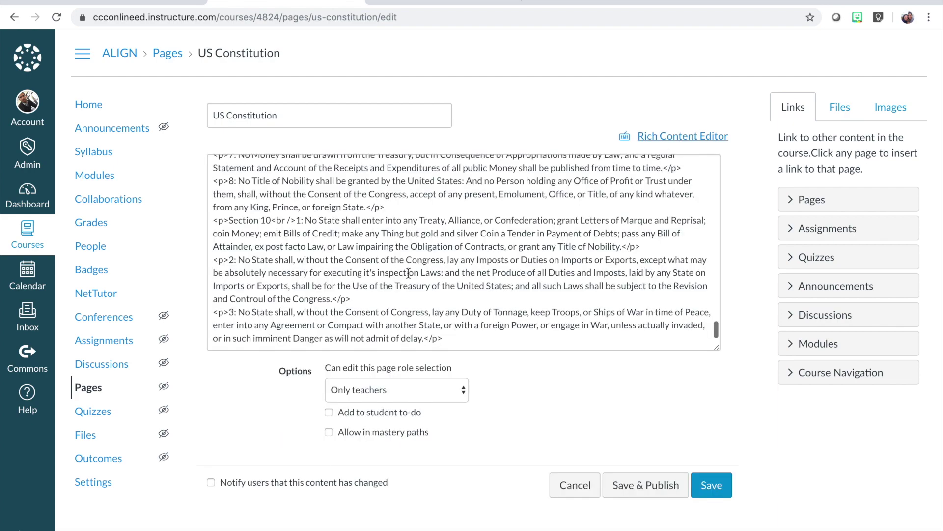
scroll(409, 273, "up", 20)
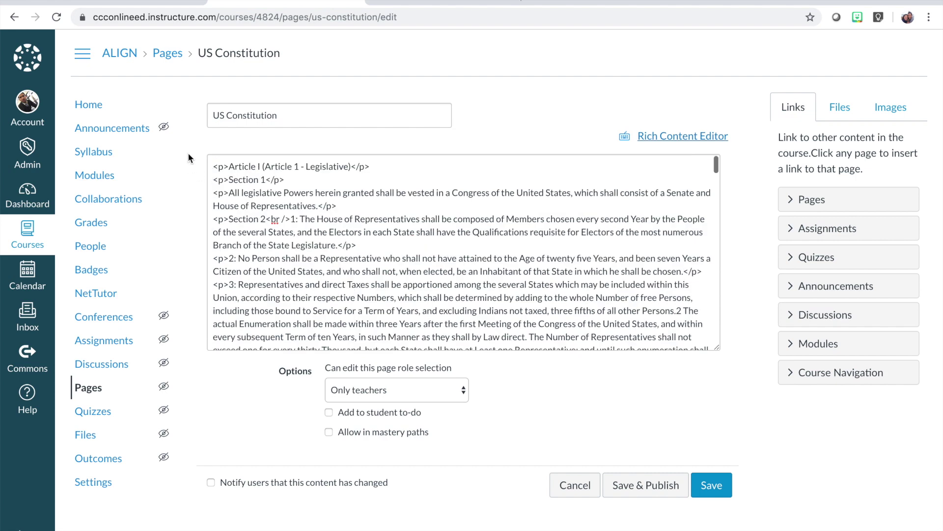
left_click_drag(213, 166, 364, 175)
left_click(381, 165)
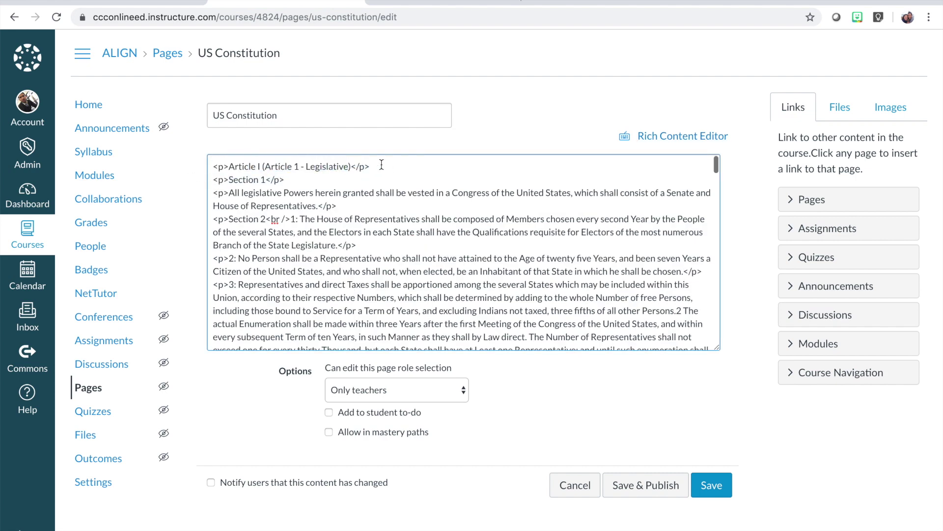
key("shift+Home")
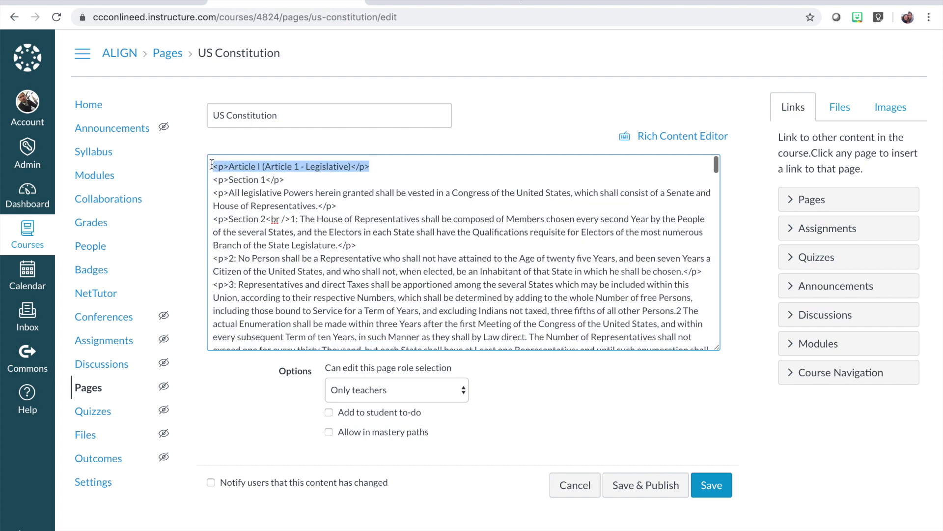
left_click_drag(288, 180, 213, 180)
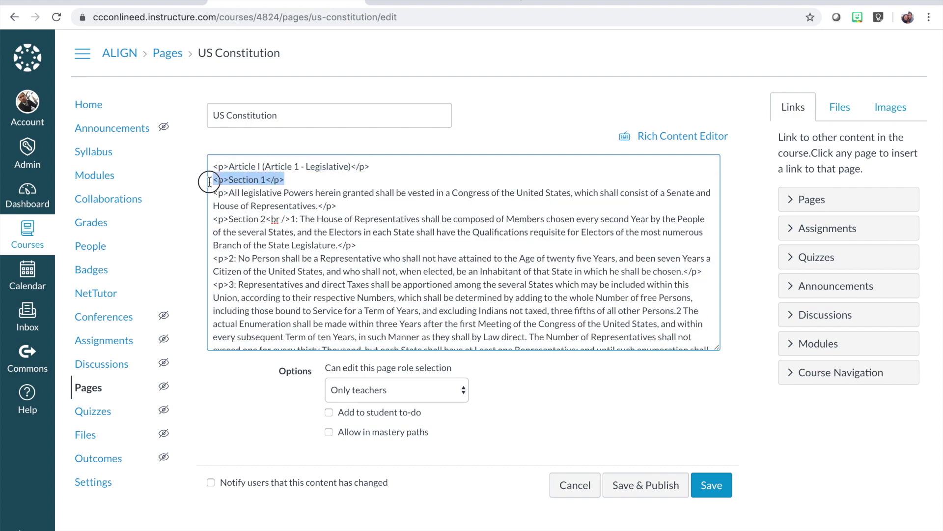
left_click_drag(342, 207, 210, 197)
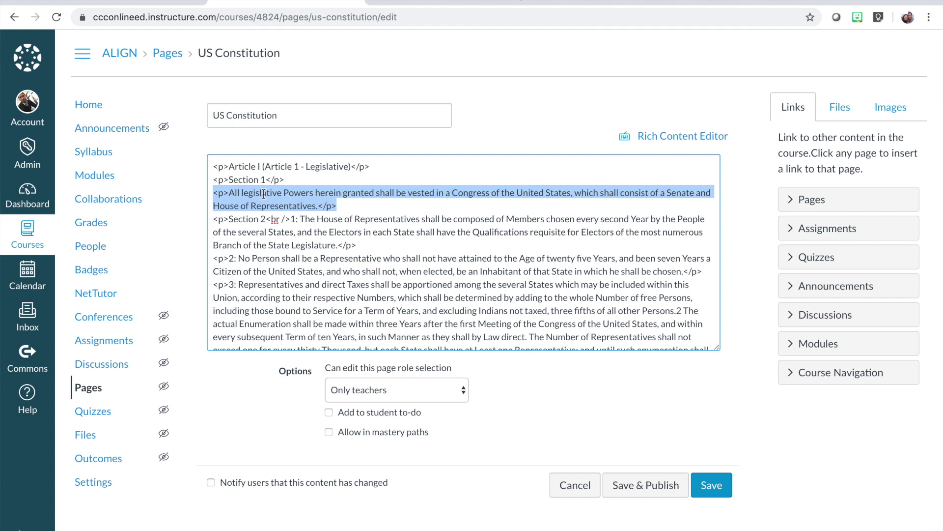
left_click(693, 137)
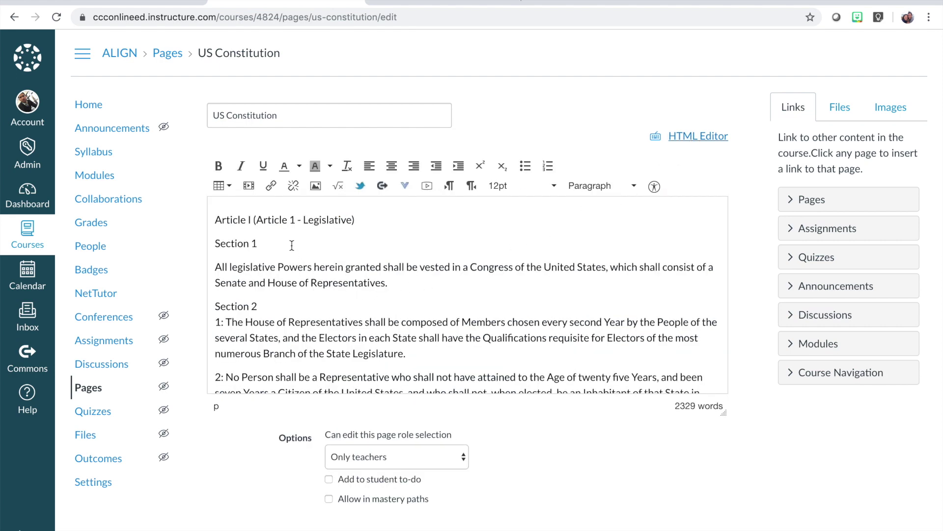
Step: Format the Article I line as a Header 2 heading
left_click(232, 220)
left_click(599, 188)
left_click(604, 237)
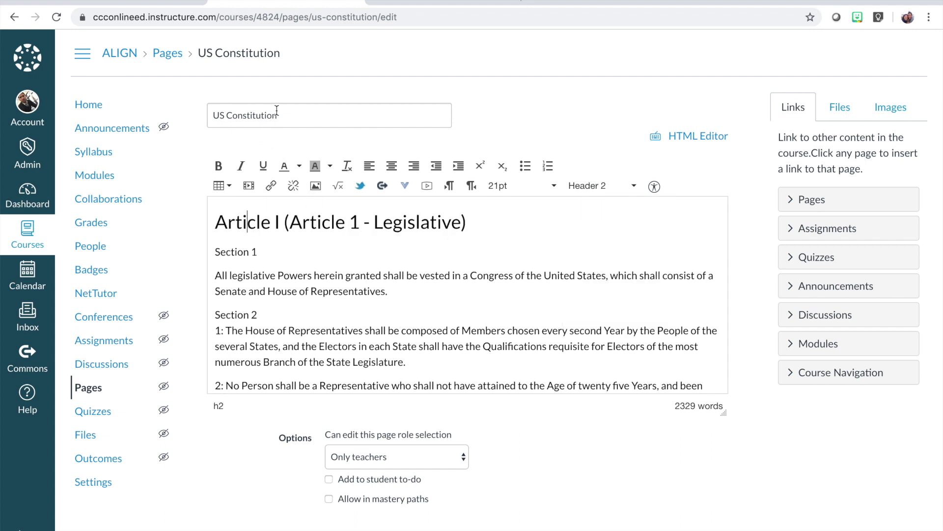
left_click_drag(282, 116, 210, 116)
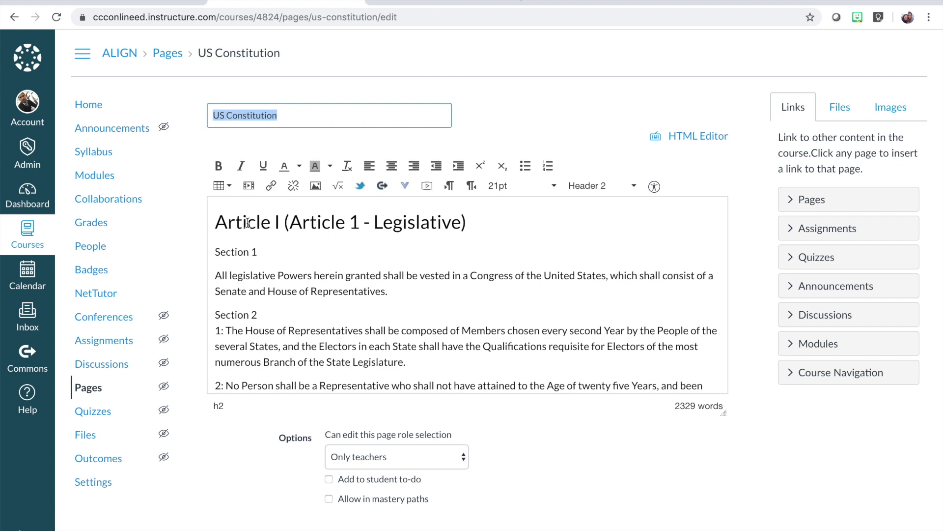
left_click_drag(235, 221, 304, 221)
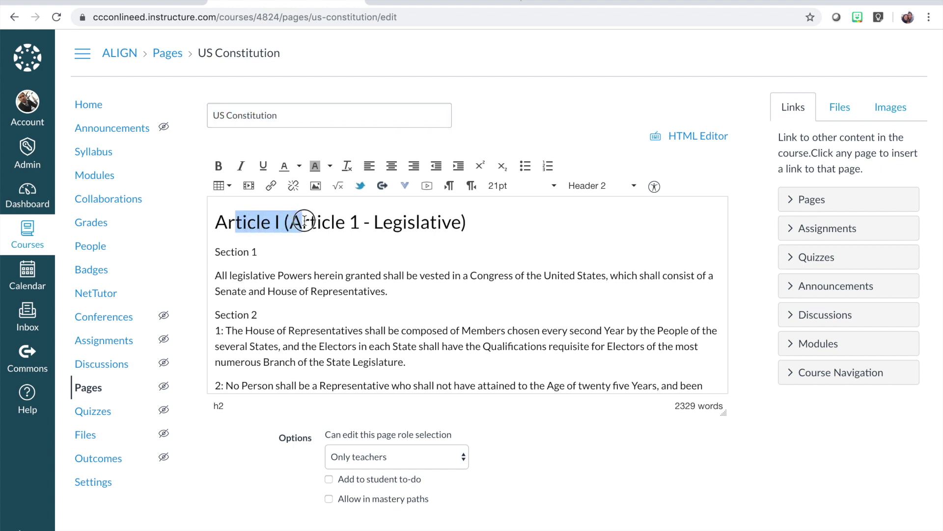
left_click(474, 222)
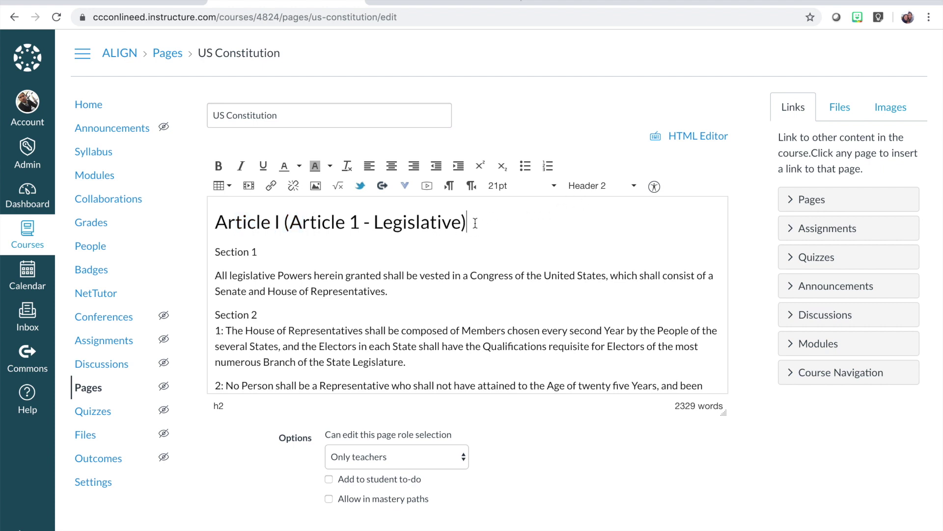
Step: Make Section 1 and Section 2 Header 3 headings and give clause 1 its own paragraph
left_click(231, 251)
left_click(595, 190)
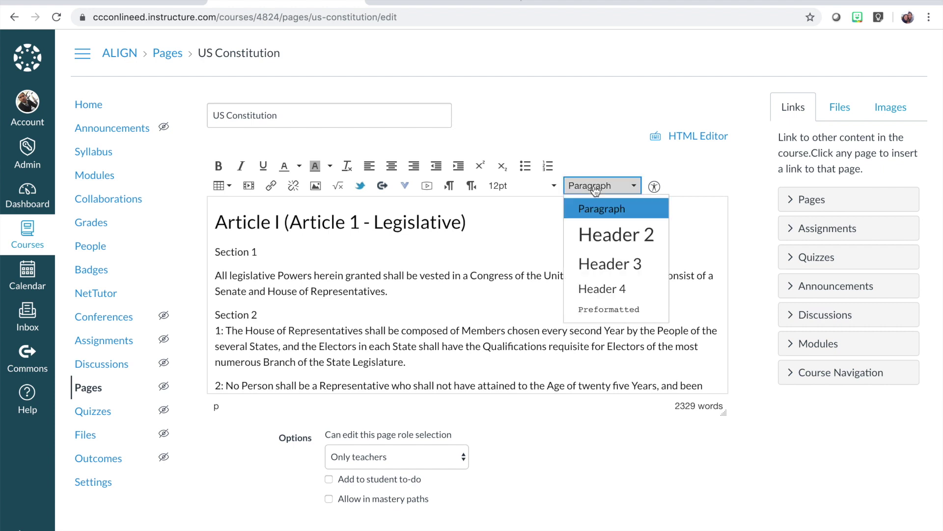
left_click(591, 268)
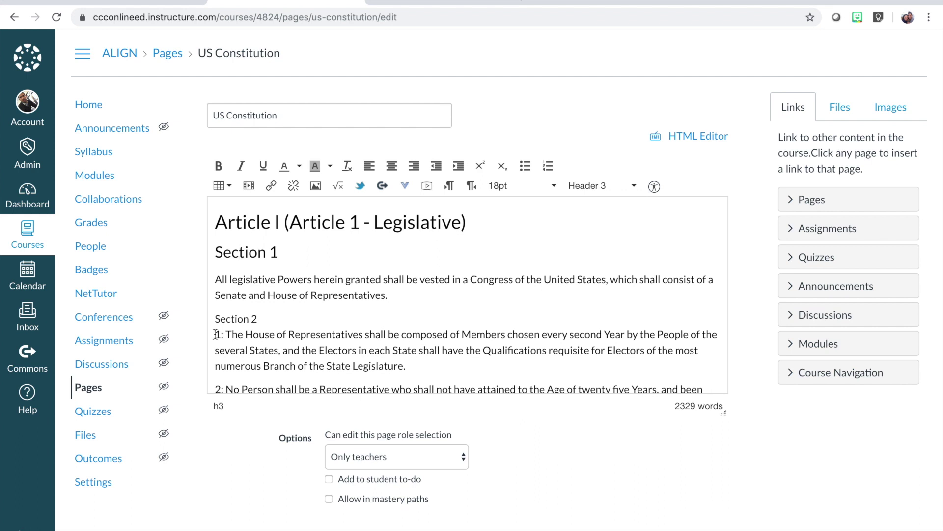
left_click(217, 334)
key("Return")
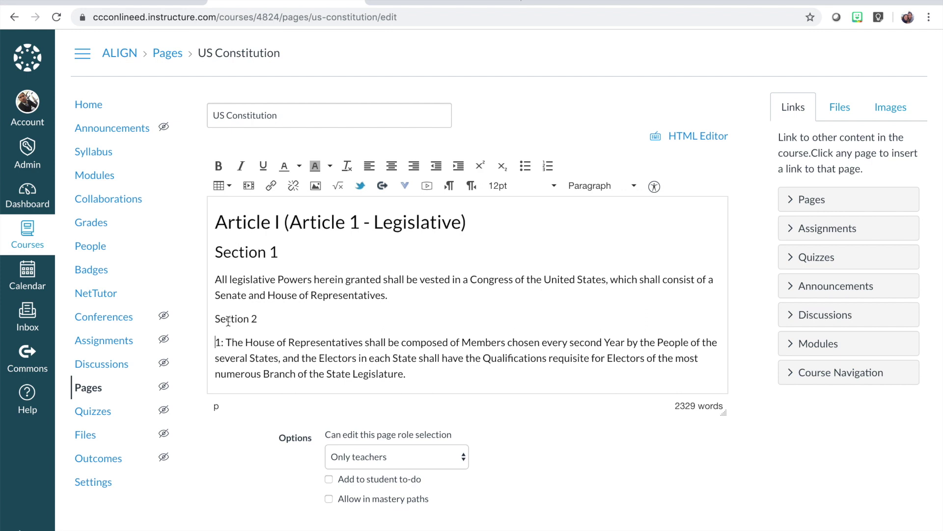
left_click(589, 187)
left_click(595, 264)
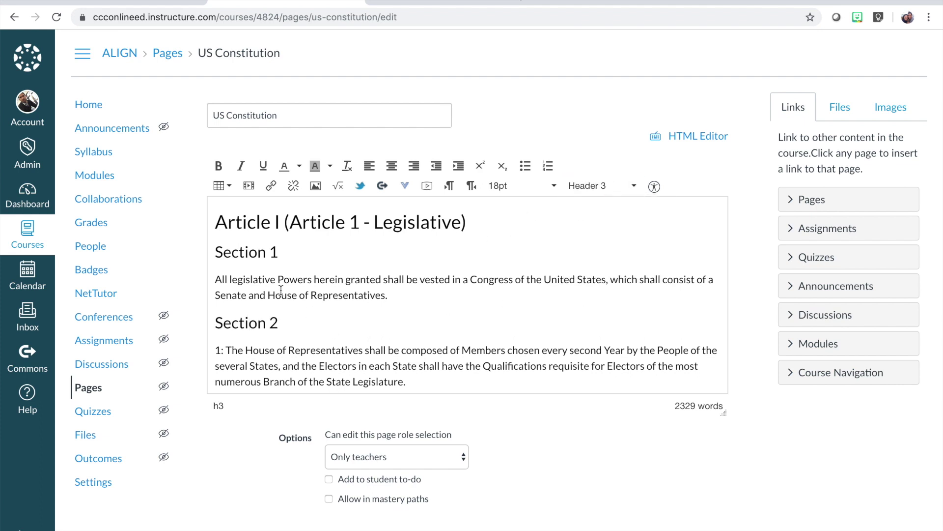
Step: Scroll through the page and check the new clause 1 paragraph
scroll(325, 289, "down", 3)
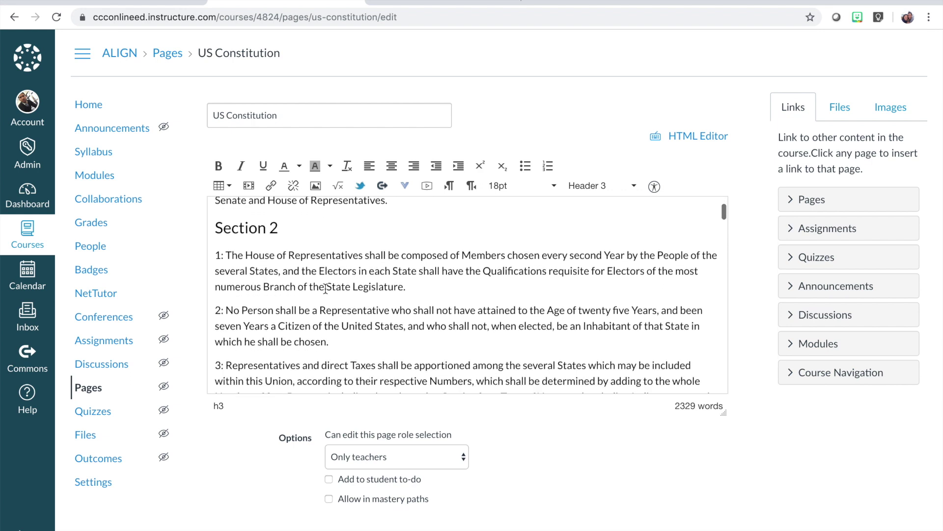
scroll(325, 289, "up", 3)
scroll(326, 289, "up", 1)
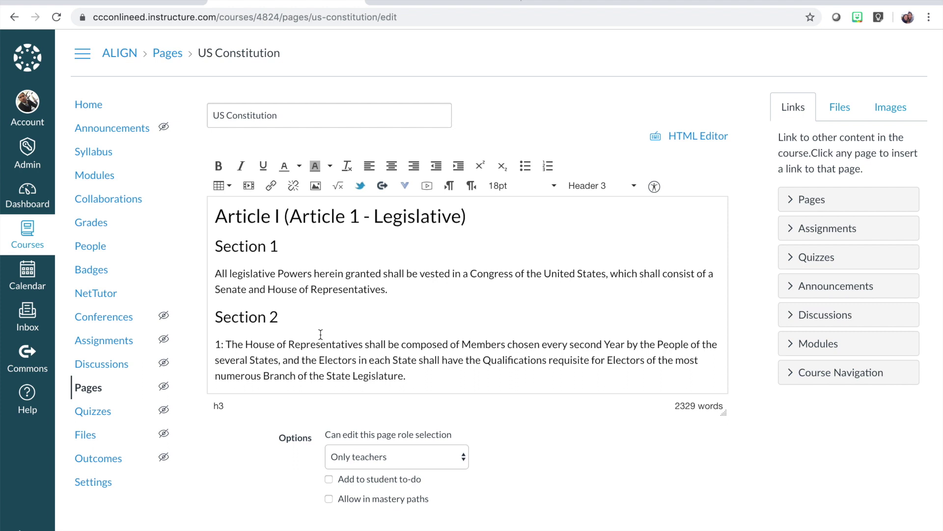
scroll(320, 348, "down", 1)
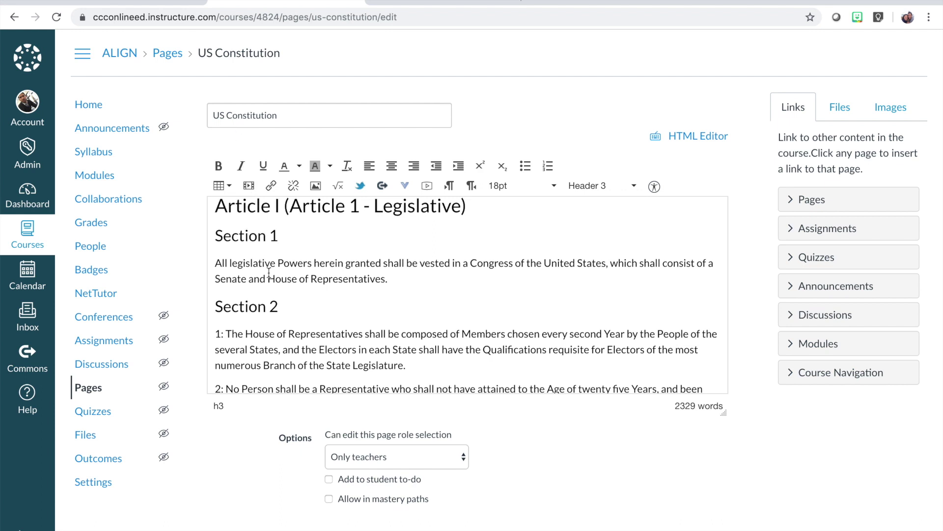
scroll(305, 314, "down", 3)
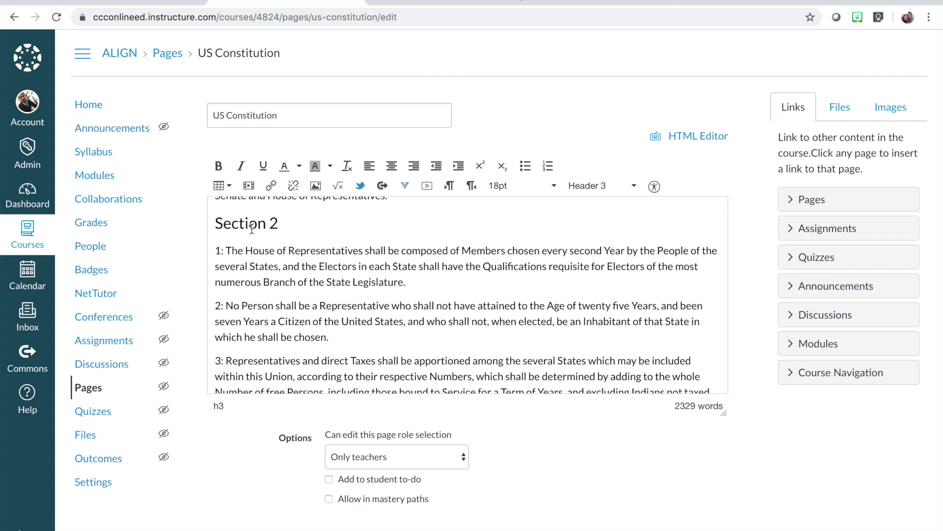
scroll(251, 227, "up", 2)
scroll(261, 249, "down", 2)
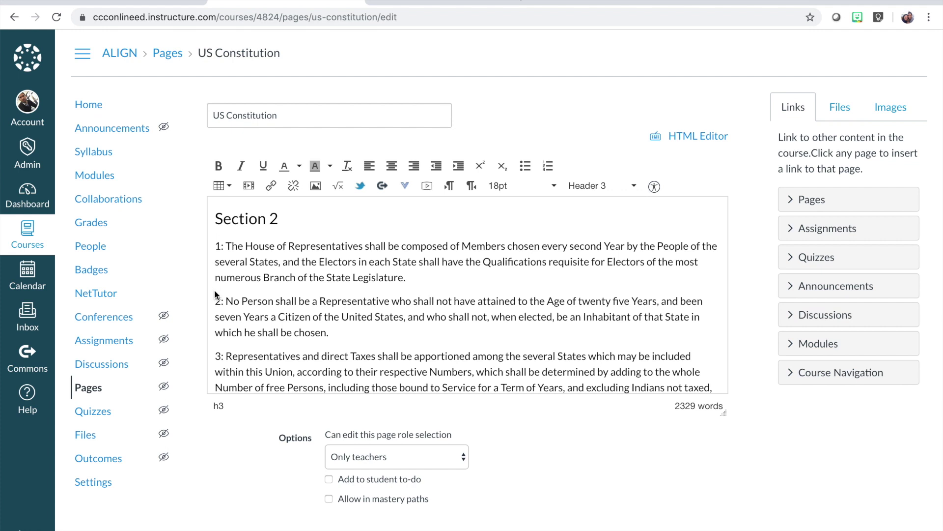
left_click_drag(214, 246, 415, 293)
left_click(417, 283)
scroll(380, 307, "up", 3)
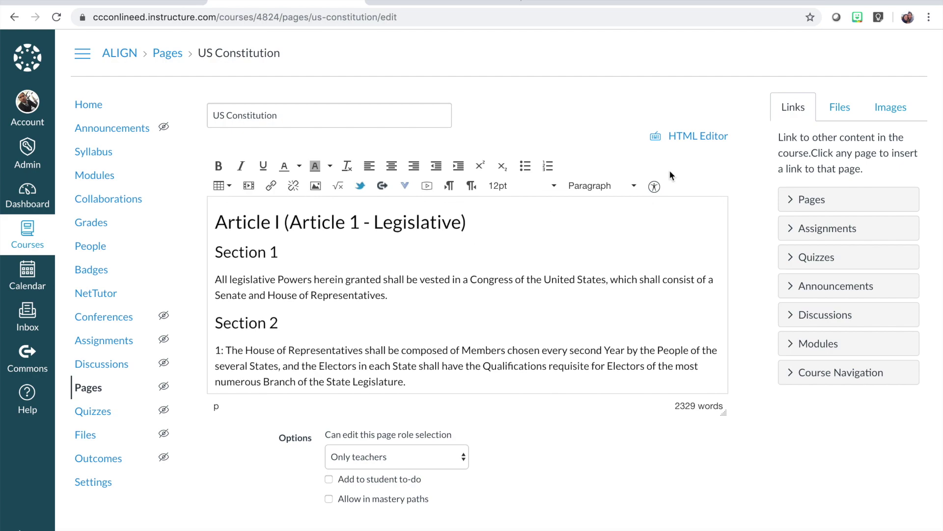
Step: In raw HTML, check the h2 Article I markup, the h3 Section 1 and Section 2 markup, and clause 1's paragraph
left_click(695, 146)
scroll(488, 229, "up", 15)
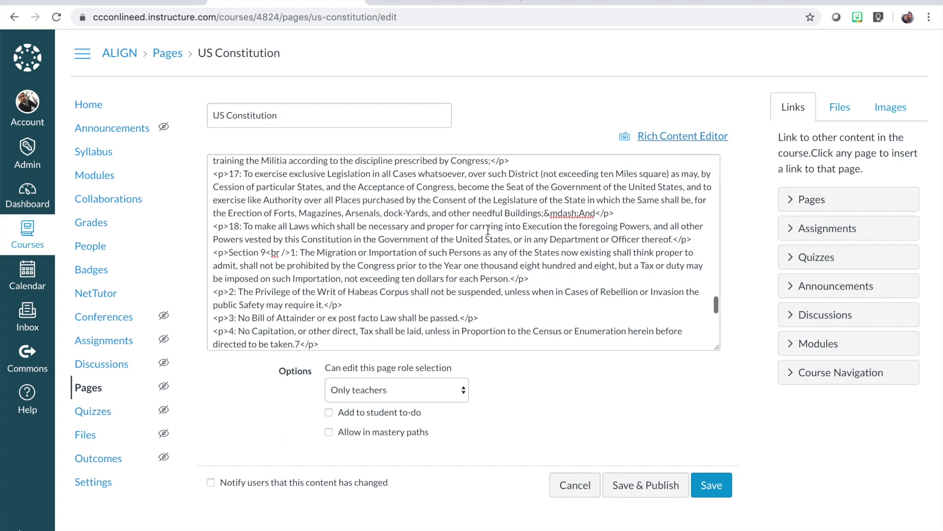
scroll(488, 230, "up", 1)
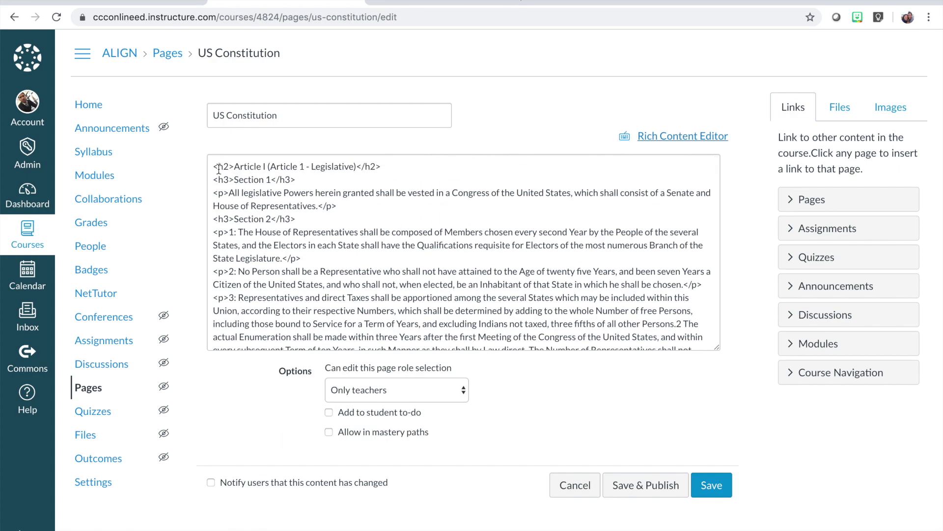
left_click_drag(212, 167, 382, 167)
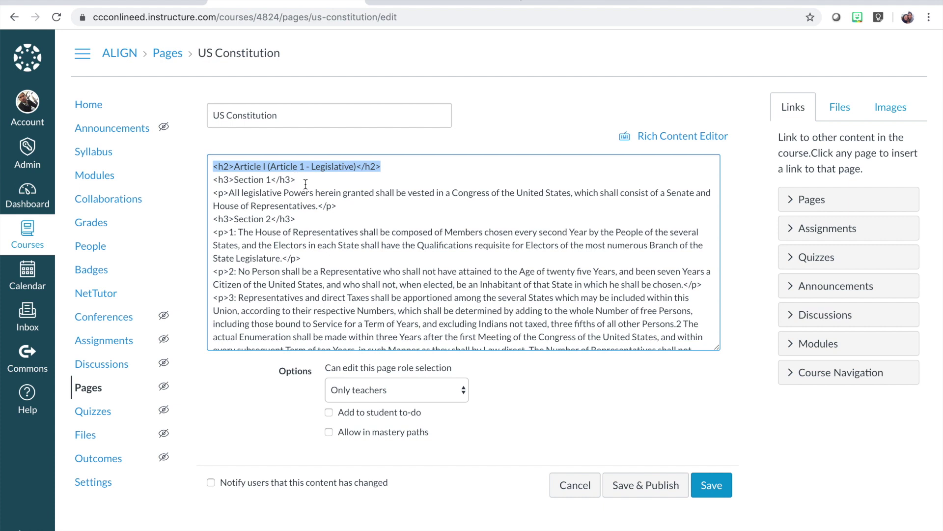
left_click_drag(297, 180, 353, 203)
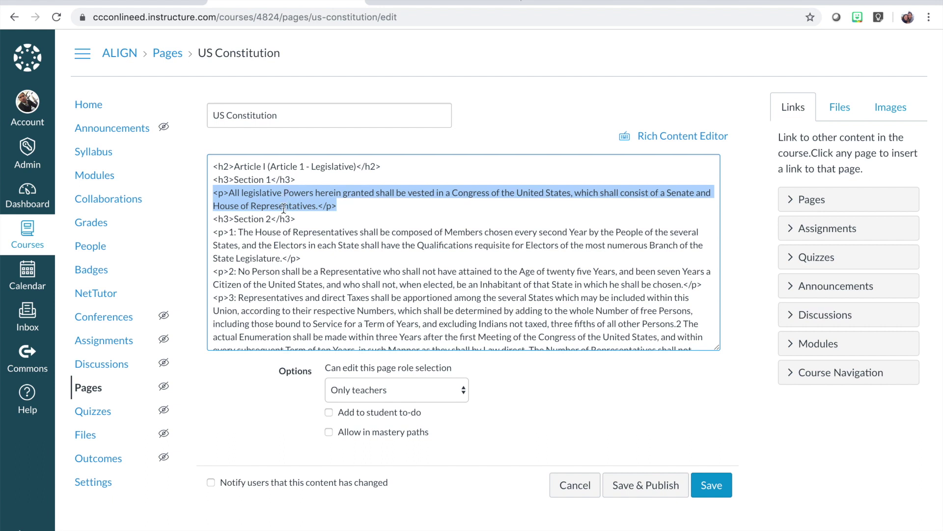
scroll(278, 211, "down", 2)
left_click_drag(297, 183, 219, 183)
left_click_drag(302, 222, 706, 214)
scroll(208, 199, "down", 2)
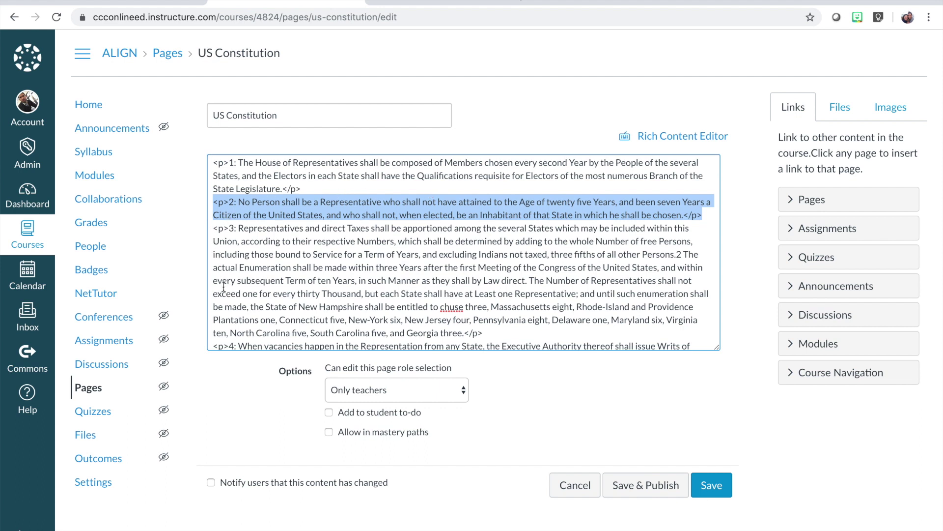
Step: Inspect the markup of the following clause paragraphs, including clause 2
left_click(242, 240)
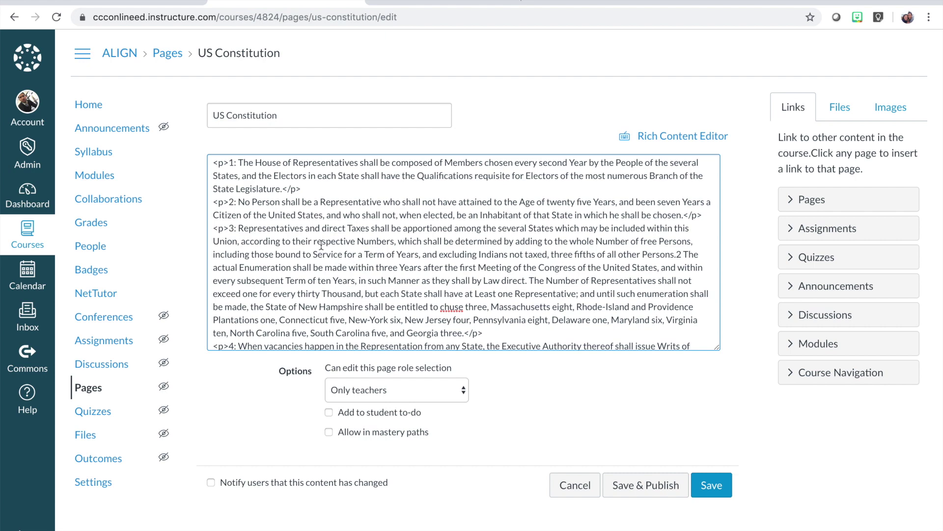
scroll(309, 189, "down", 2)
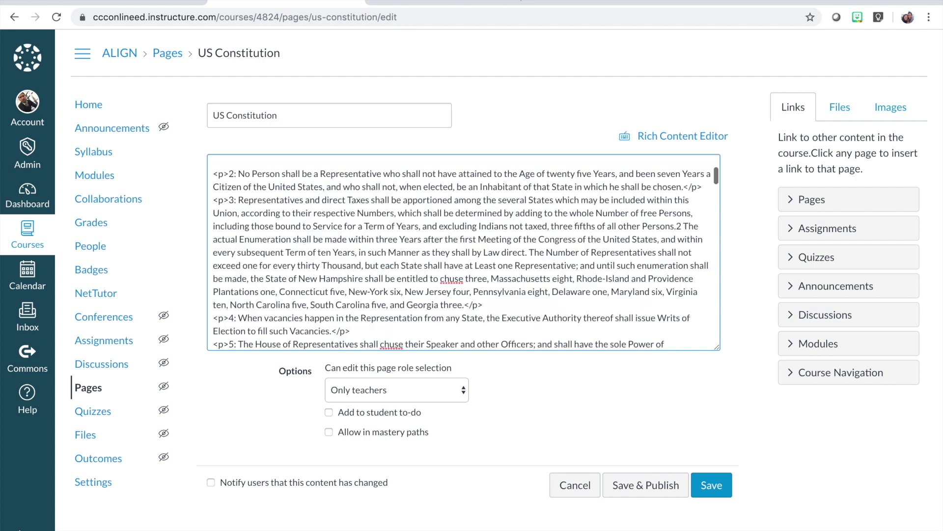
scroll(331, 237, "up", 6)
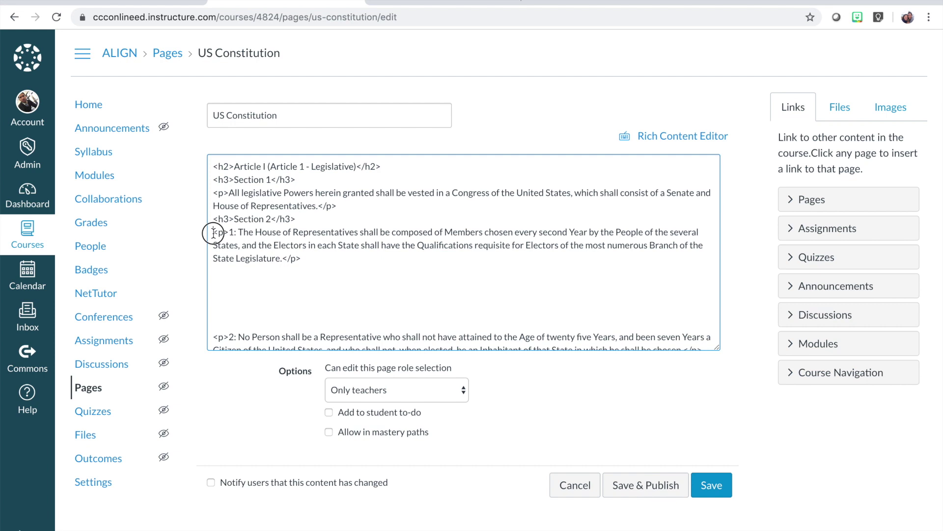
left_click_drag(212, 232, 308, 259)
scroll(308, 258, "down", 1)
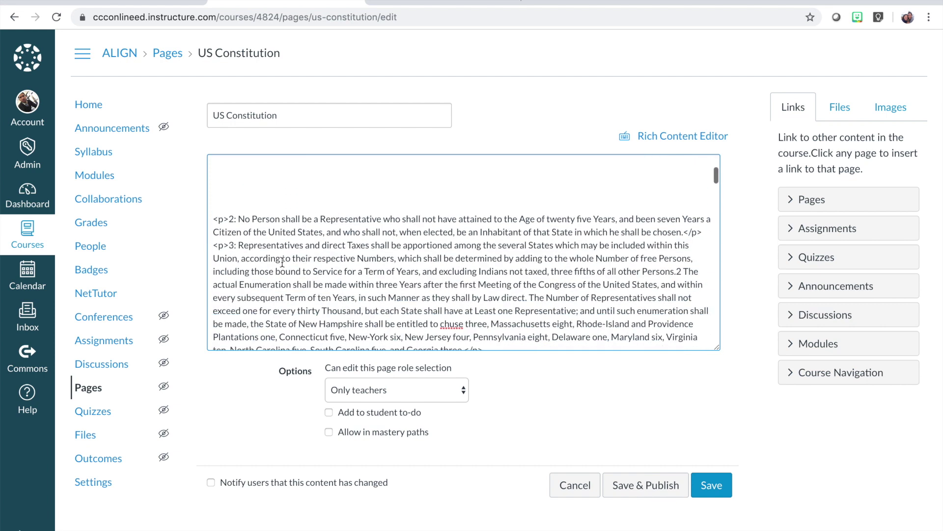
left_click_drag(214, 219, 381, 230)
scroll(382, 230, "up", 3)
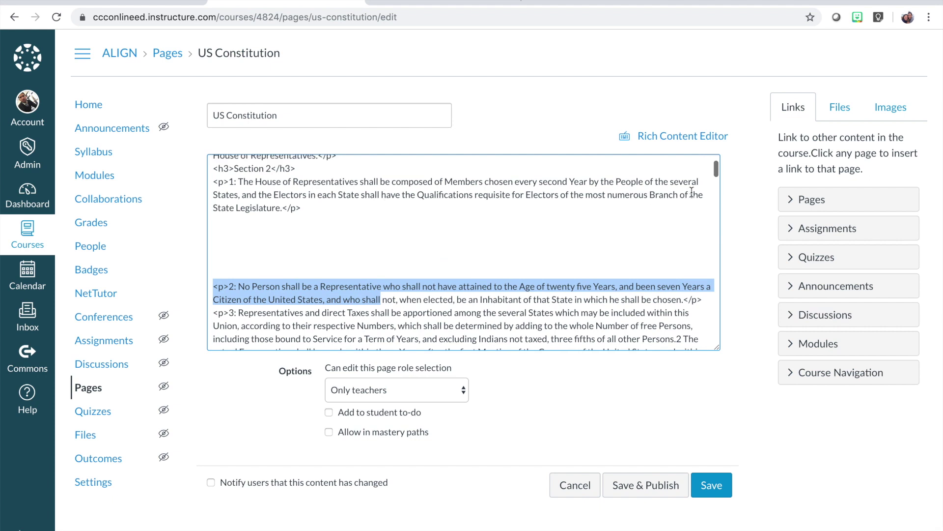
Step: Back in the Rich Content Editor, insert a blank paragraph after the Section 1 heading
left_click(683, 137)
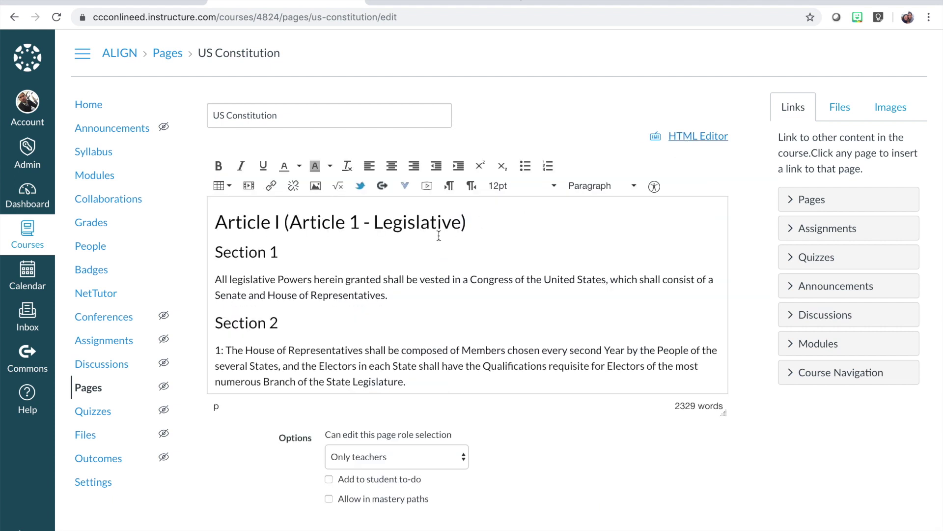
scroll(392, 243, "down", 2)
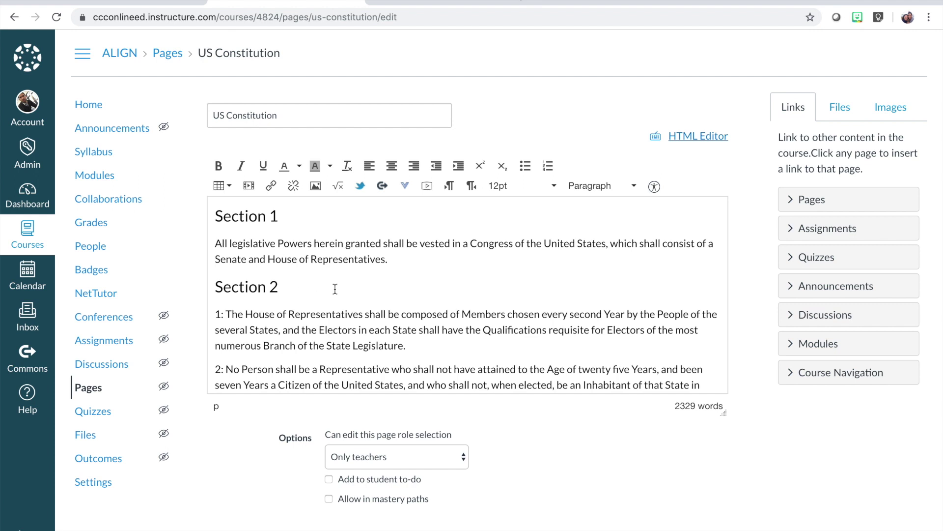
left_click(278, 216)
key("Return")
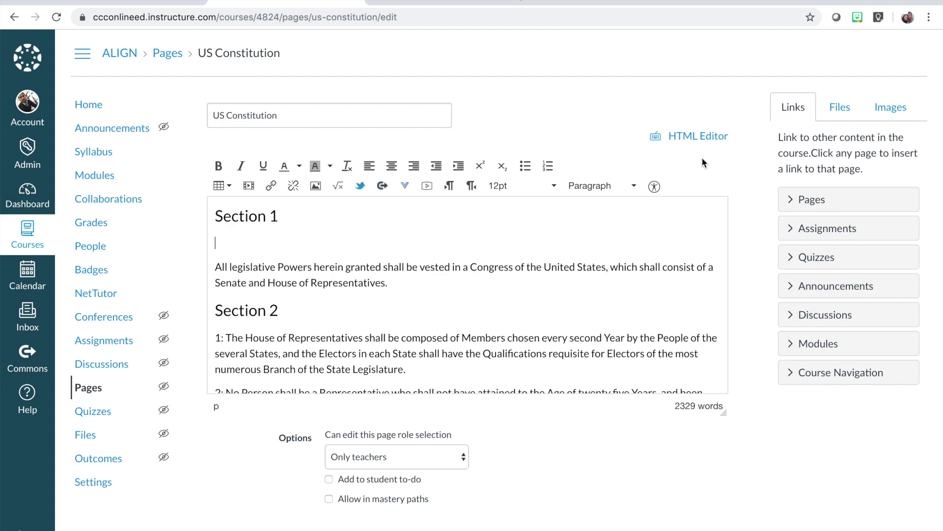
Step: Inspect the empty <p>&nbsp;</p> paragraph in the HTML Editor
left_click(704, 140)
scroll(475, 256, "up", 15)
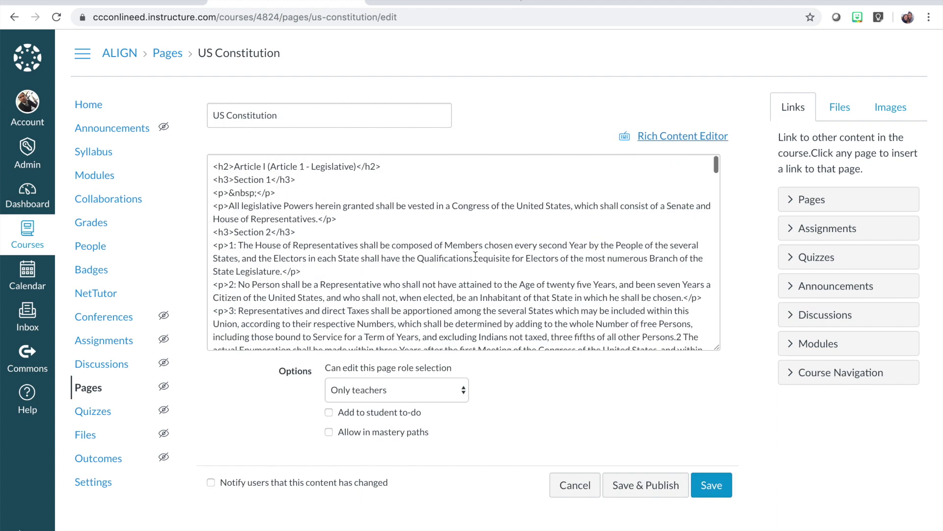
left_click_drag(278, 195, 213, 196)
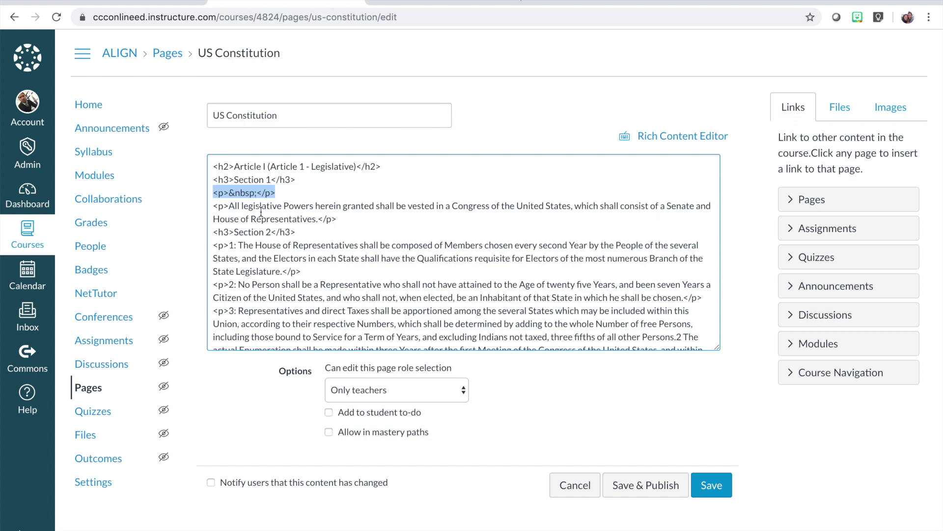
Step: Back in the Rich Content Editor, delete the blank line under the Section 1 heading
left_click(670, 137)
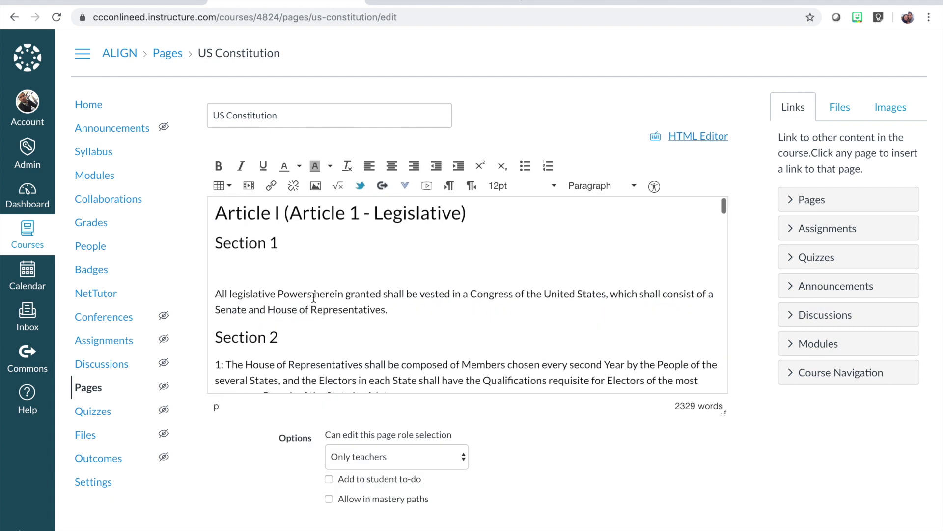
scroll(299, 293, "down", 1)
scroll(253, 260, "up", 1)
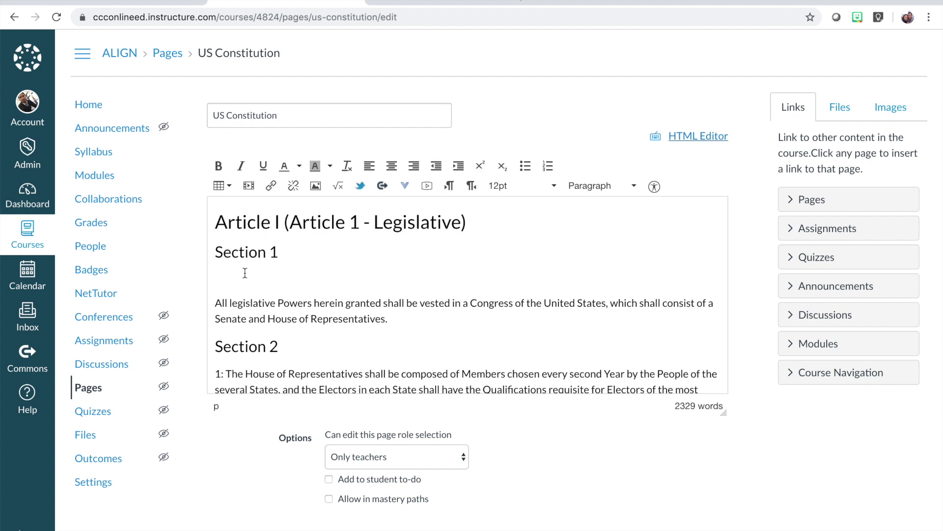
left_click(223, 278)
type("asdf;lavnasd")
key("BackSpace")
key("BackSpace")
key("BackSpace")
key("BackSpace")
key("BackSpace")
key("BackSpace")
key("BackSpace")
key("BackSpace")
key("BackSpace")
key("BackSpace")
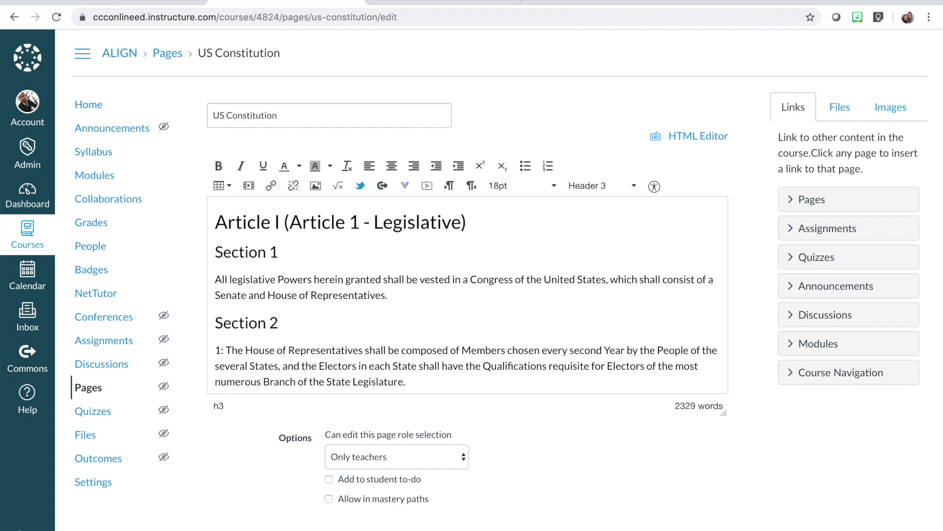
key("Right")
key("Up")
Step: Check the Article I heading level, then reopen the page's raw HTML
left_click(467, 221)
left_click(706, 142)
scroll(527, 242, "up", 15)
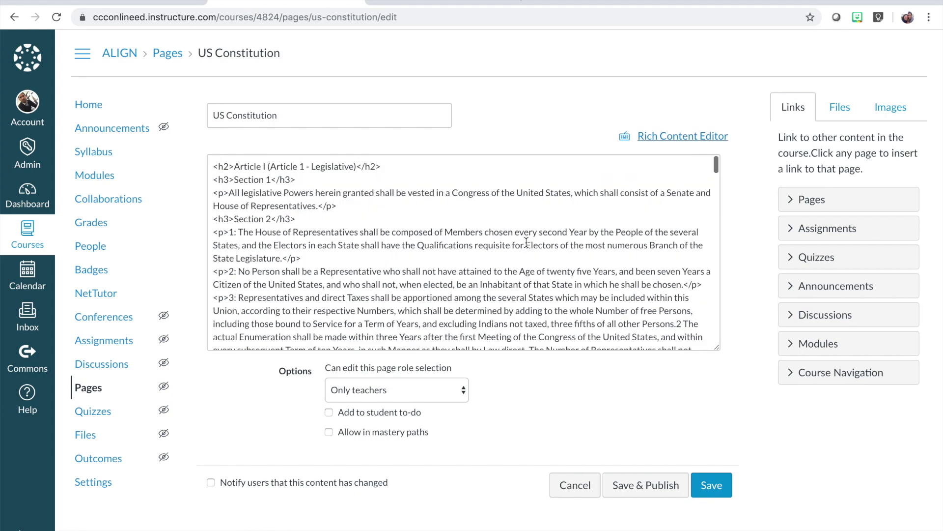
Step: Insert <hr/> after the Article I </h2> line and check the rule in the formatted view
left_click(382, 166)
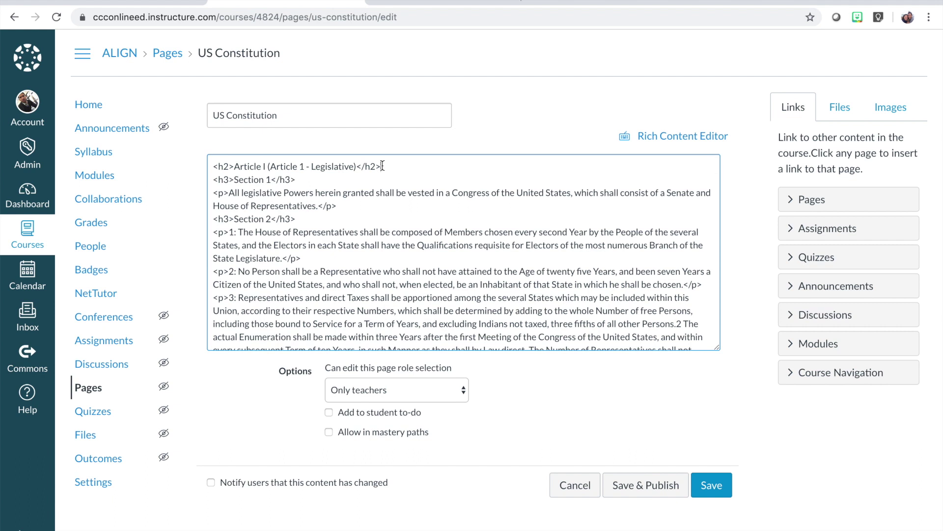
key("Return")
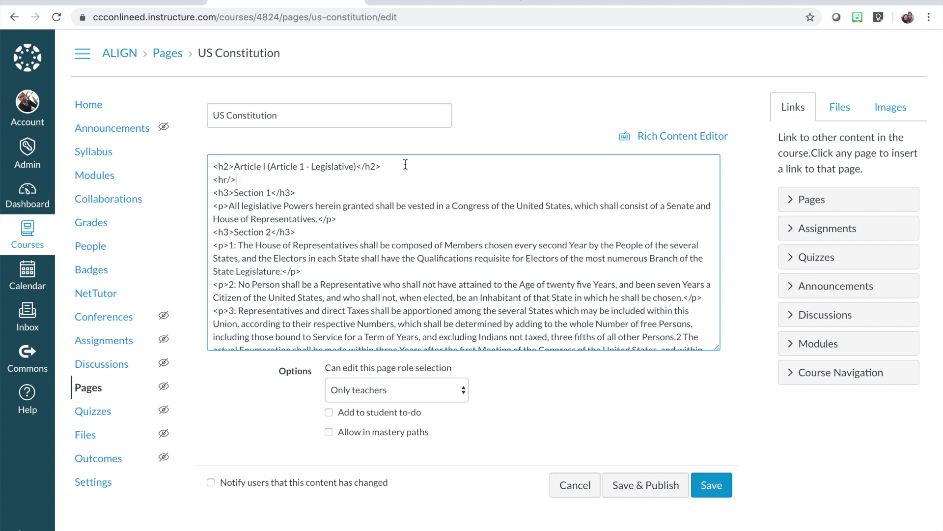
left_click(662, 137)
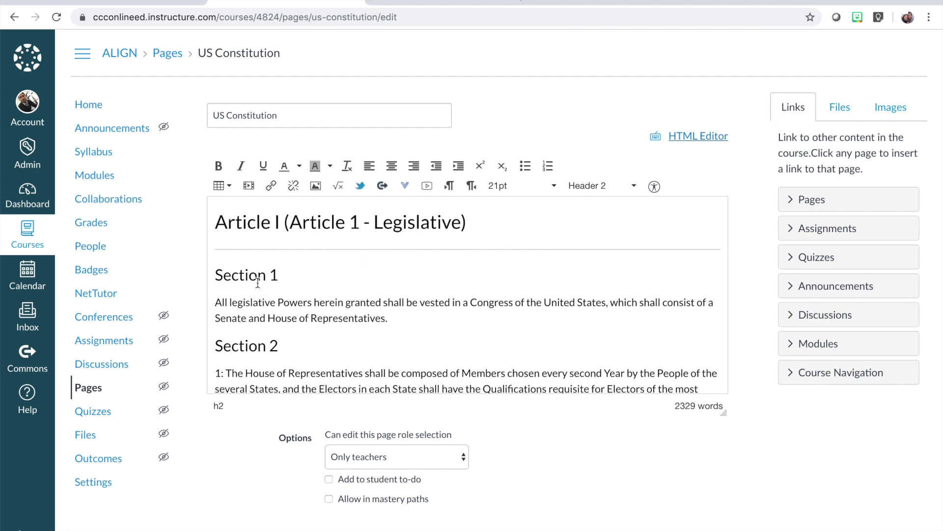
scroll(259, 294, "down", 1)
scroll(256, 260, "up", 1)
scroll(273, 275, "down", 7)
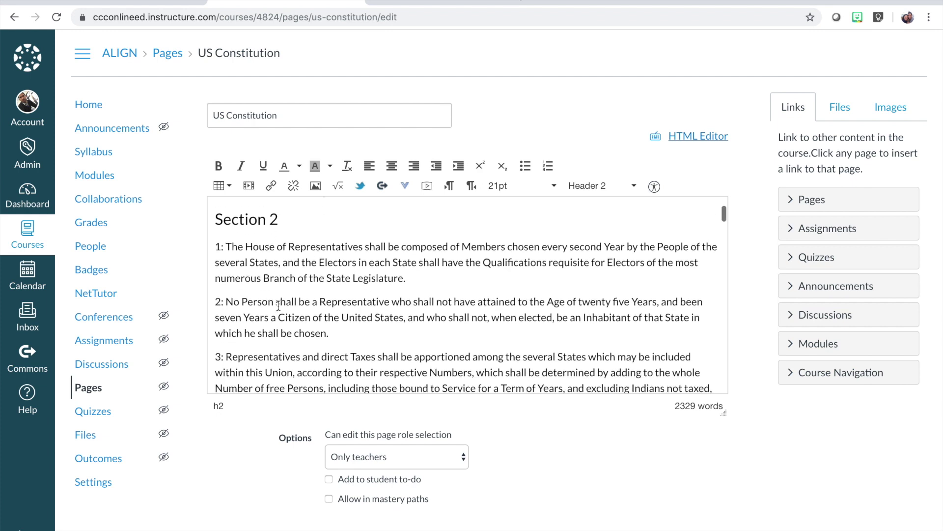
scroll(278, 304, "down", 2)
scroll(278, 304, "up", 3)
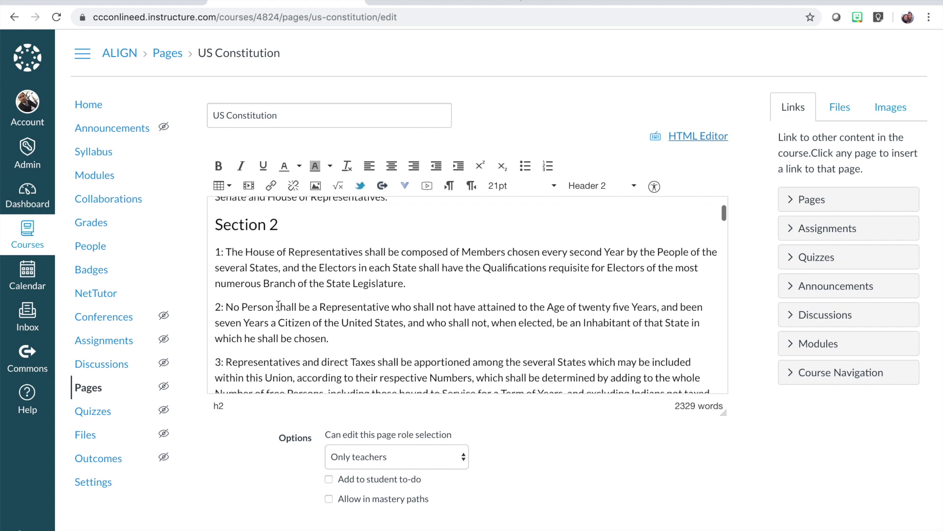
scroll(278, 306, "up", 7)
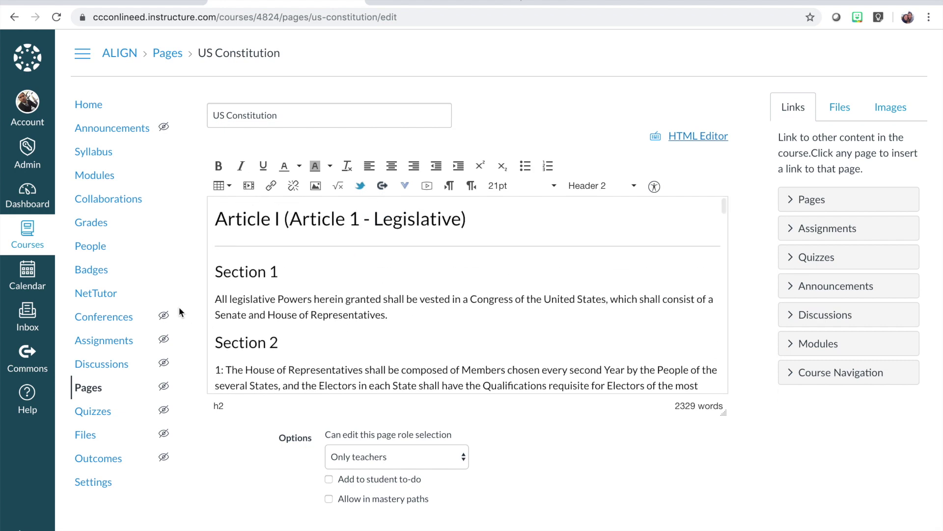
Step: Drag the editor taller so more of Section 2 is visible
scroll(179, 309, "down", 2)
scroll(233, 281, "down", 7)
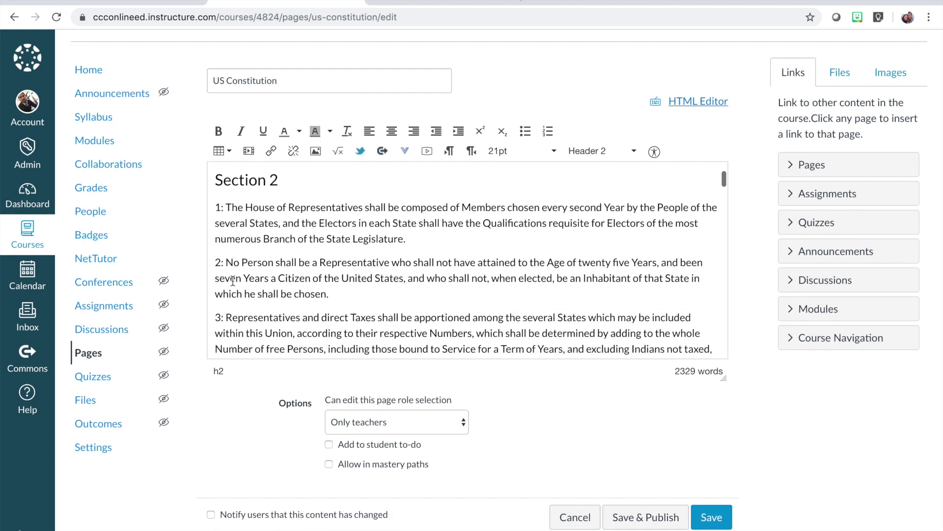
scroll(233, 280, "down", 1)
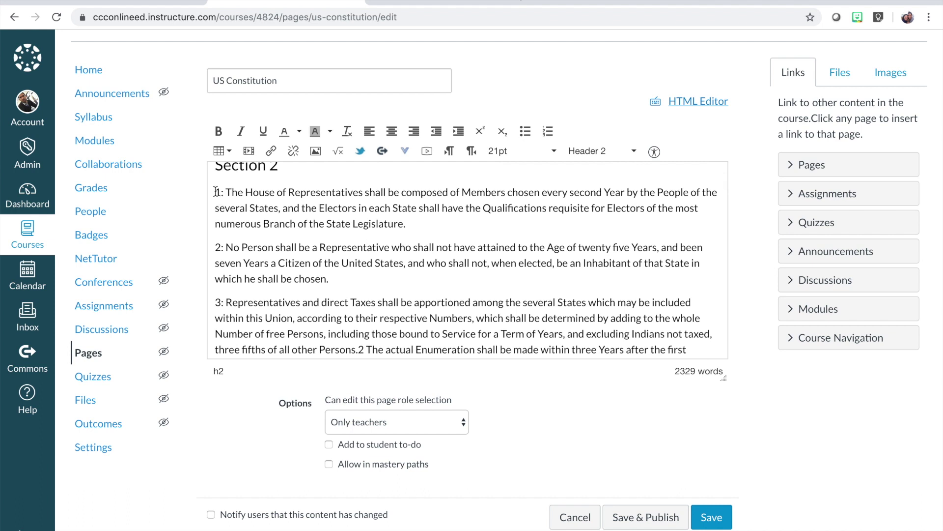
left_click(244, 192)
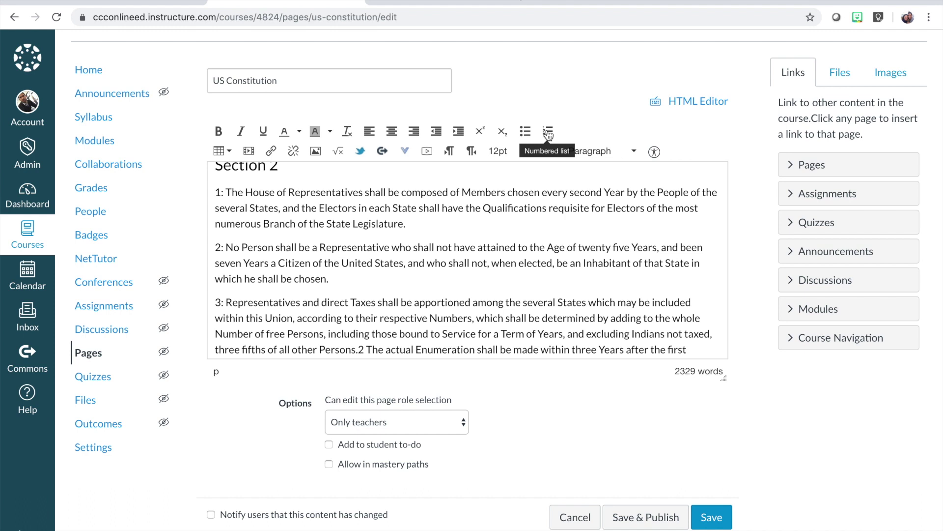
scroll(324, 226, "down", 1)
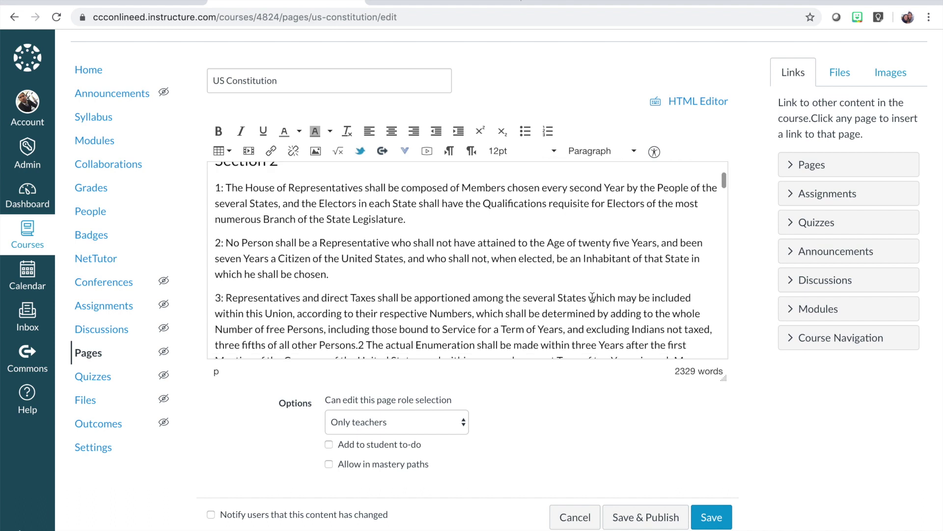
left_click_drag(723, 378, 719, 514)
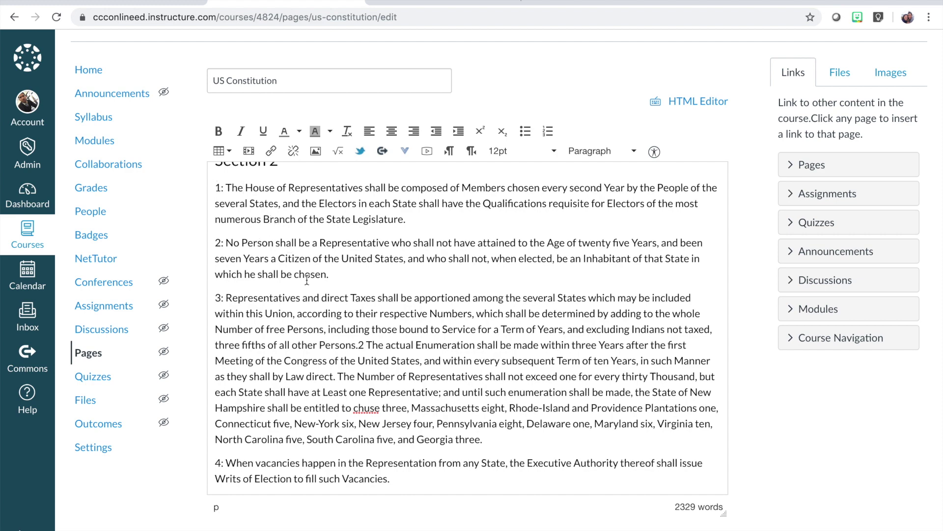
Step: Select Section 2's clauses 1–5 and format them as a numbered list
scroll(306, 279, "down", 5)
scroll(307, 280, "up", 1)
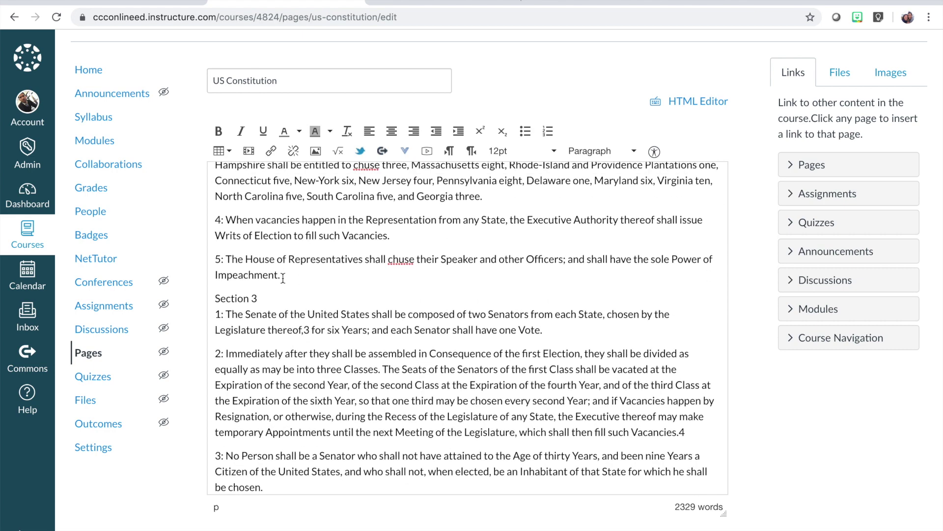
left_click_drag(283, 277, 216, 165)
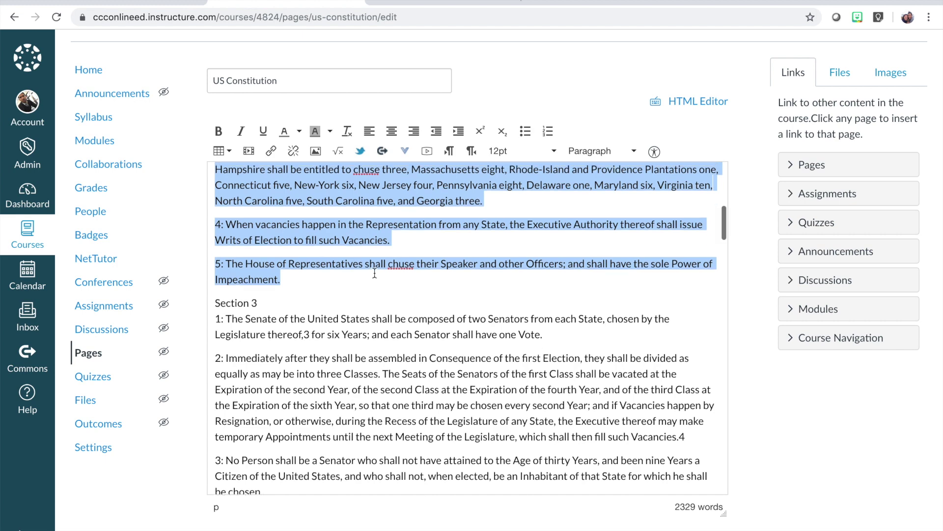
scroll(375, 273, "up", 2)
scroll(375, 274, "up", 4)
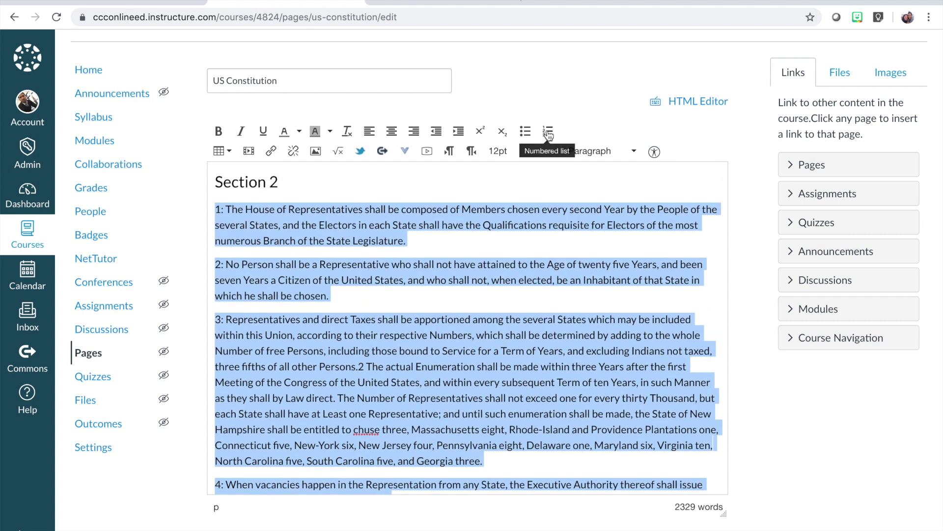
scroll(477, 279, "down", 3)
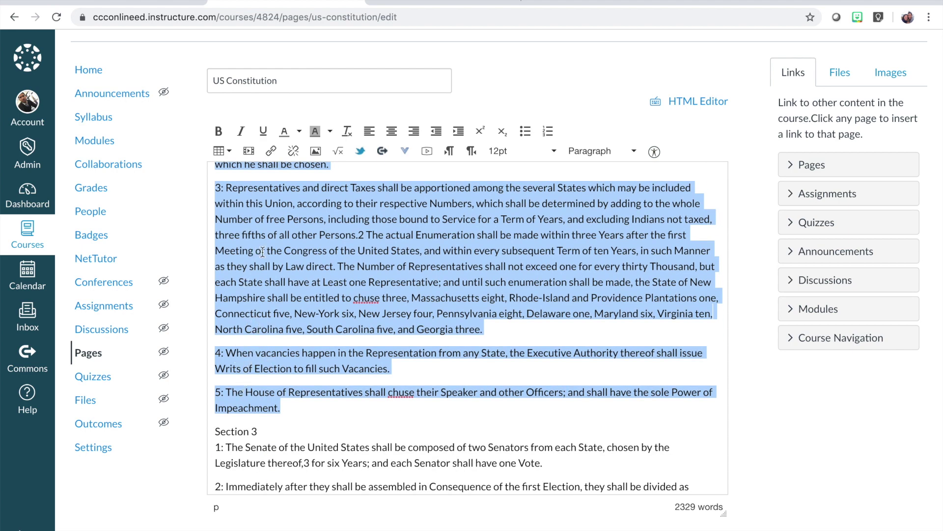
scroll(263, 252, "up", 4)
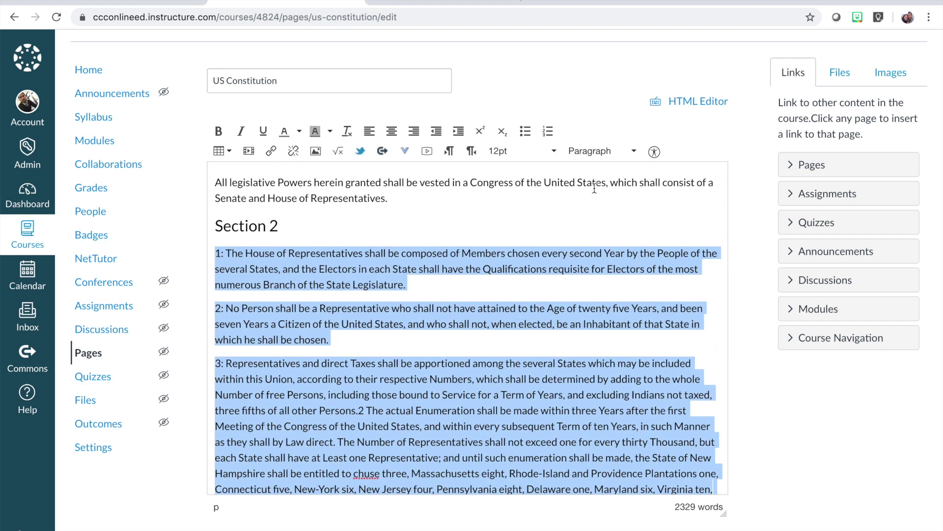
left_click(548, 132)
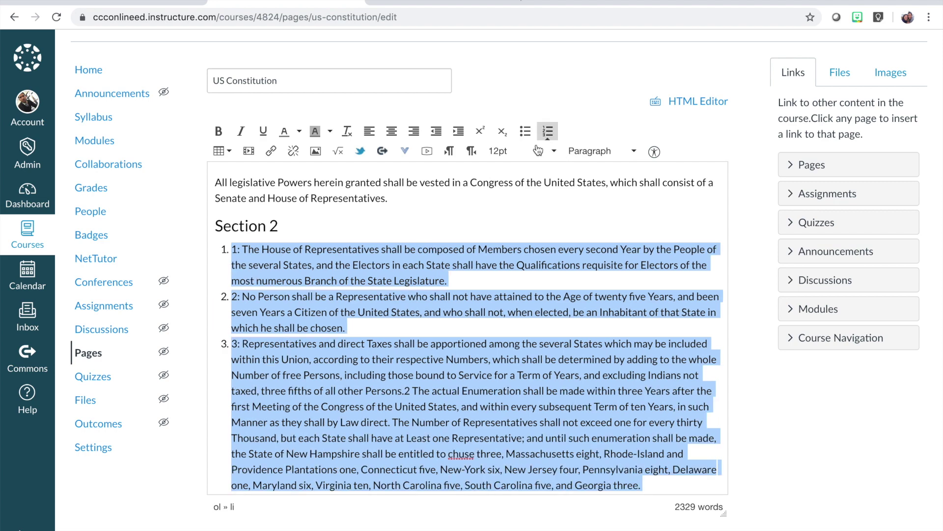
left_click(245, 248)
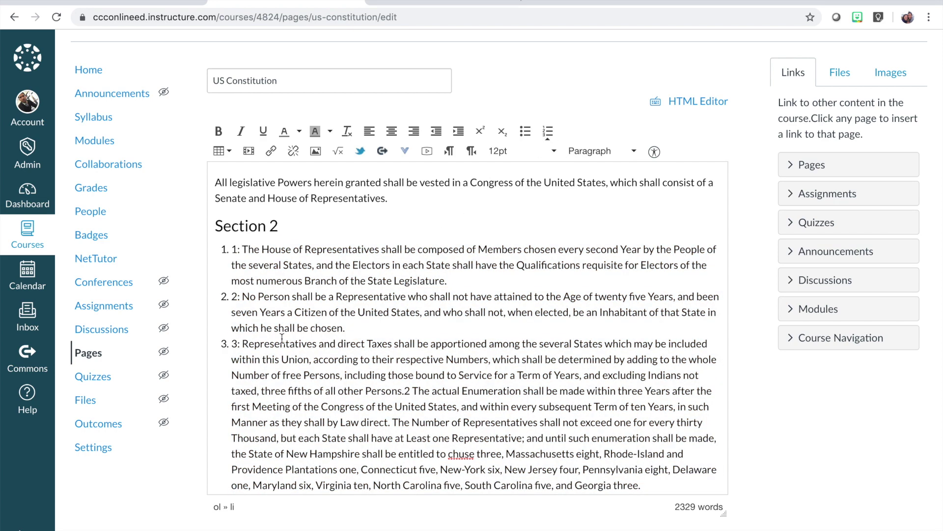
Step: Delete the typed '1:', '2:' and '3:' prefixes from the first three list items
key("BackSpace")
key("BackSpace")
key("BackSpace")
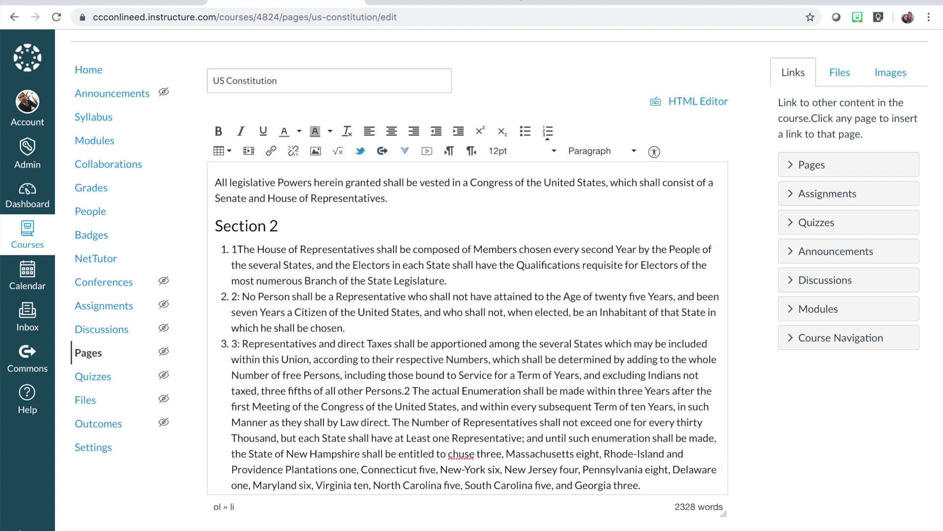
key("Down")
key("Right")
key("Right")
key("Right")
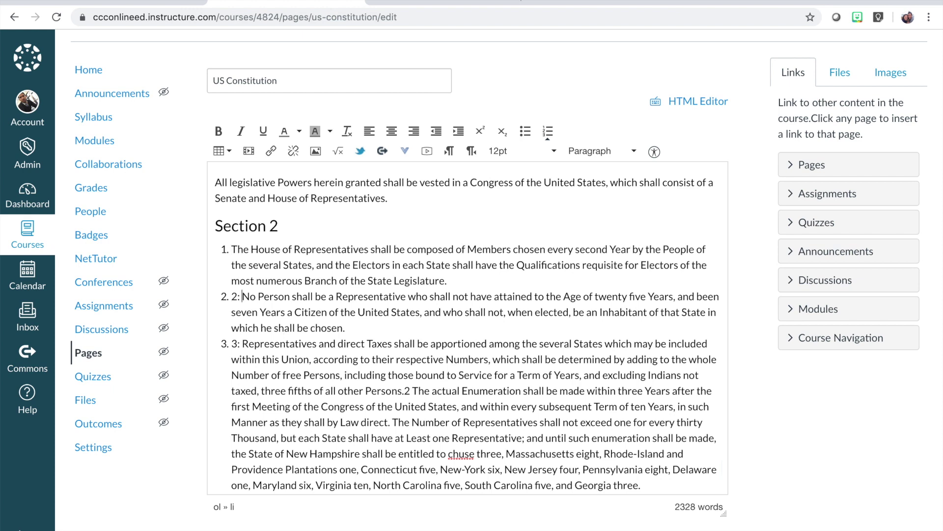
key("BackSpace")
key("BackSpace")
key("BackSpace")
key("Down")
key("Down")
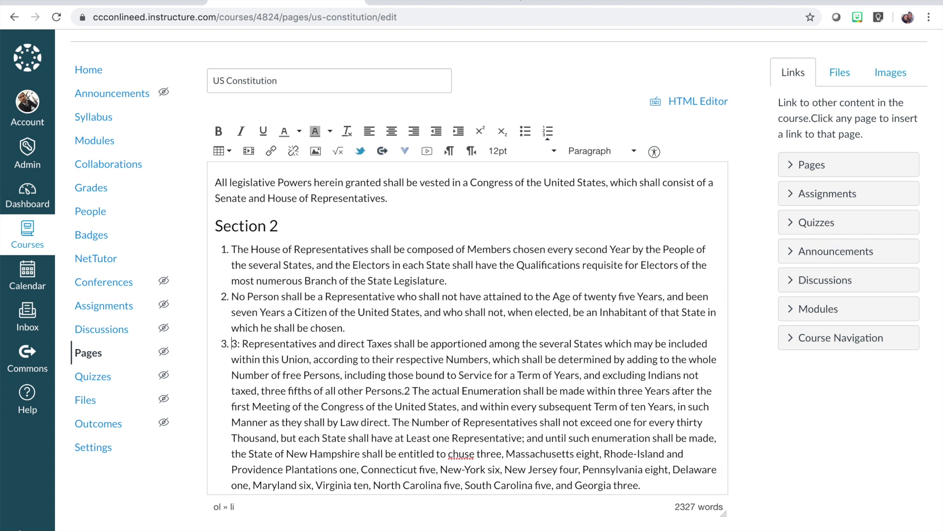
key("Right")
key("Right")
key("Right")
key("BackSpace")
key("BackSpace")
key("BackSpace")
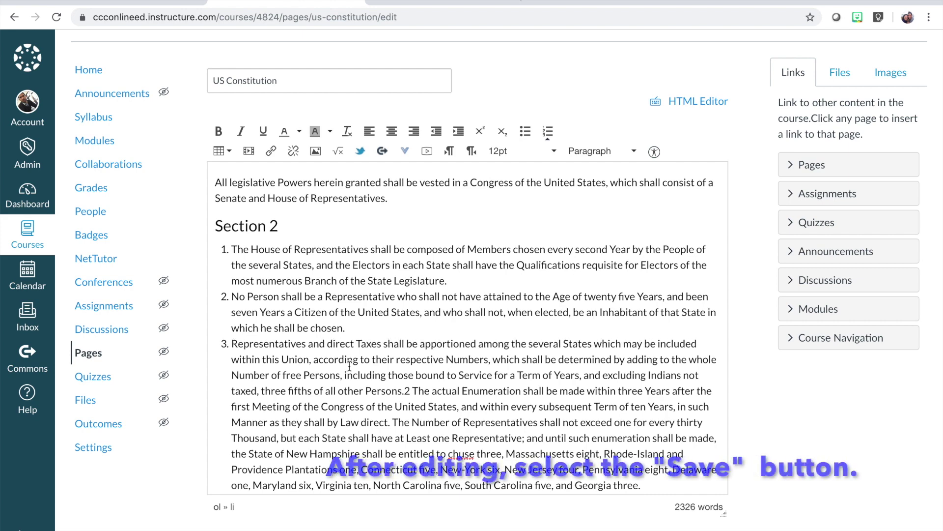
Step: Delete the '4:' and '5:' prefixes from the remaining list items
scroll(248, 383, "down", 3)
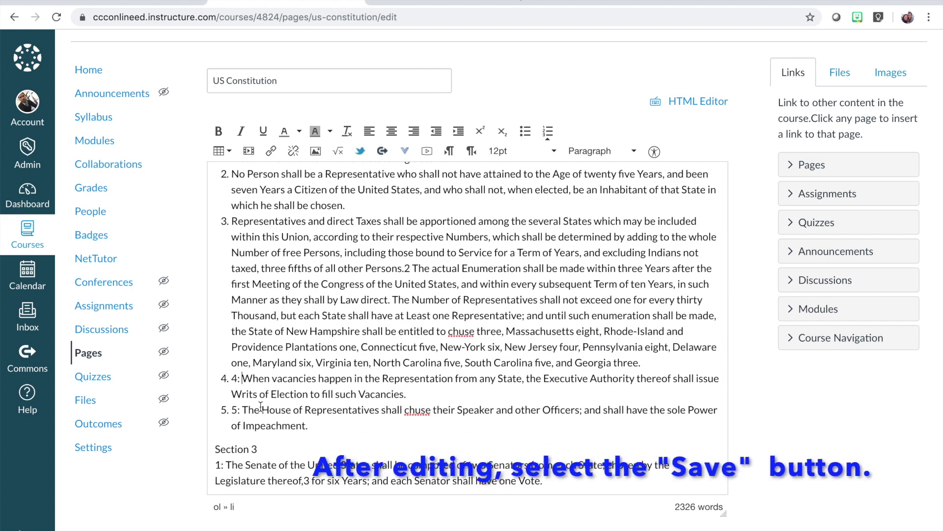
left_click(242, 379)
key("BackSpace")
key("BackSpace")
key("BackSpace")
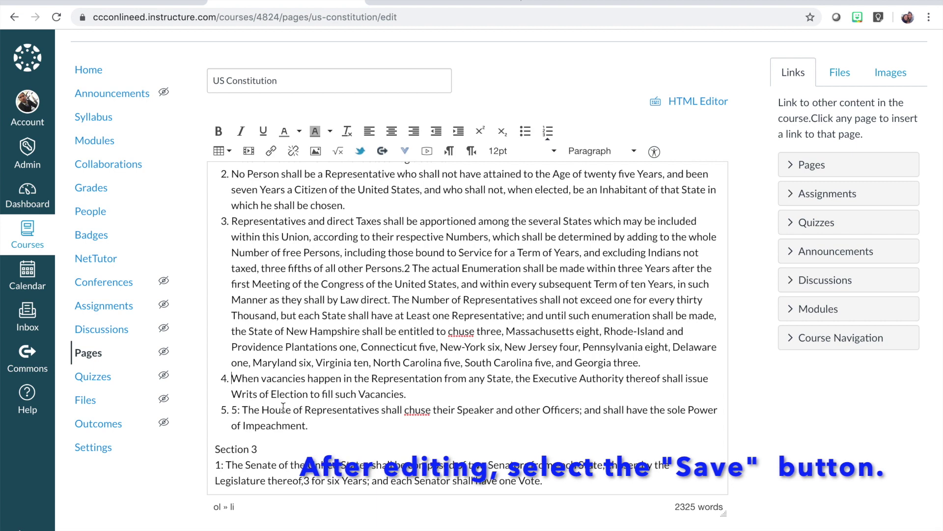
scroll(244, 392, "down", 1)
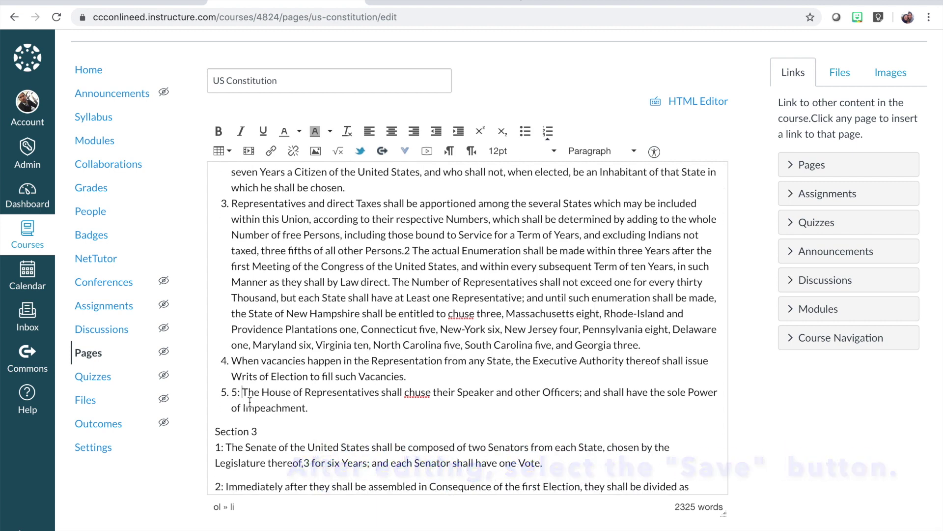
left_click(245, 392)
key("BackSpace")
key("BackSpace")
key("BackSpace")
scroll(325, 395, "down", 3)
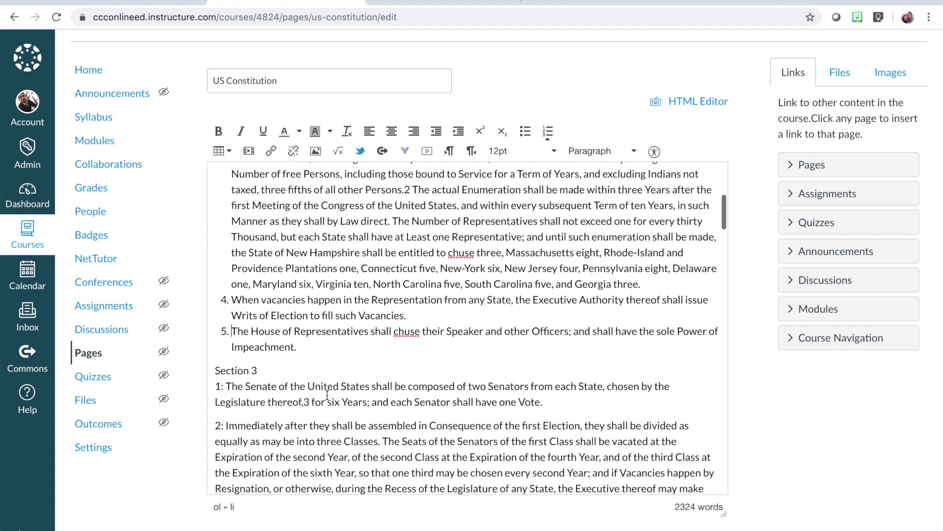
left_click(266, 349)
Step: Split 'Section 3' from '1: The Senate' and style it as Header 3
key("Right")
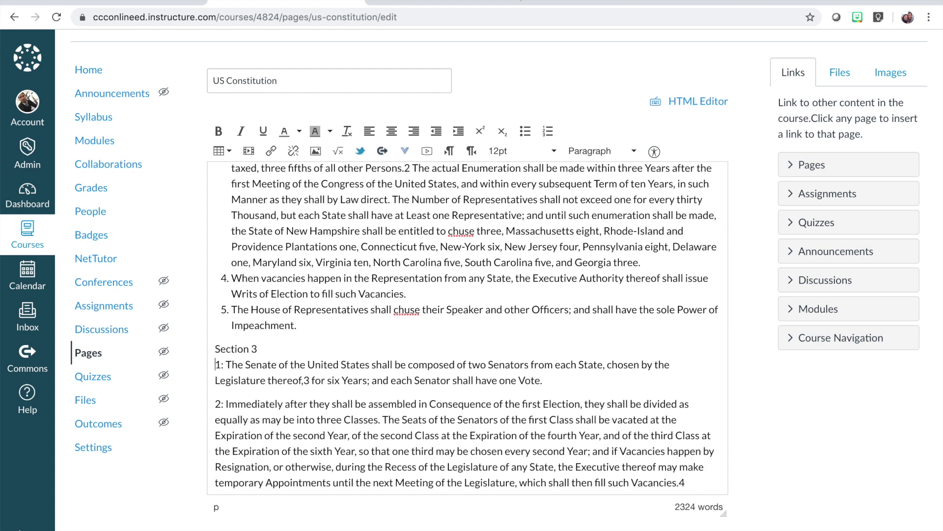
key("Return")
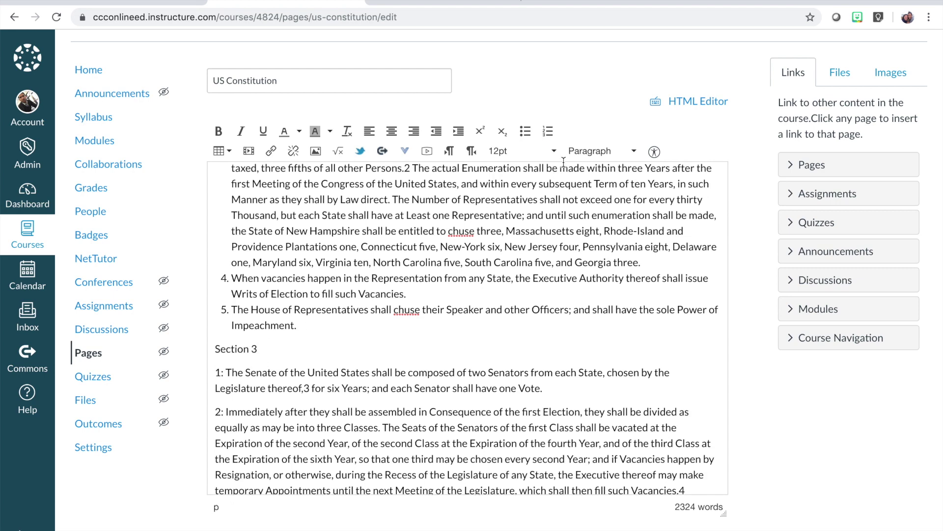
left_click(587, 152)
left_click(584, 224)
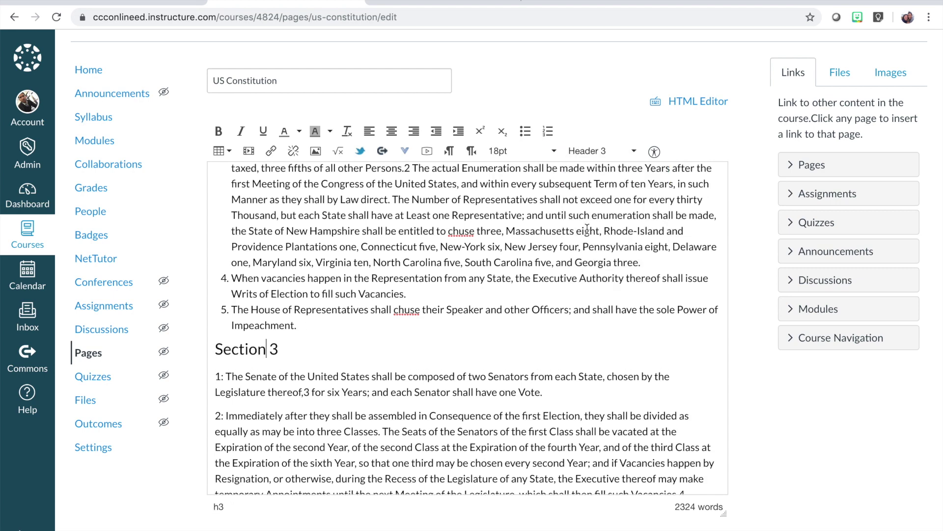
left_click(441, 304)
scroll(437, 285, "up", 9)
scroll(438, 285, "up", 2)
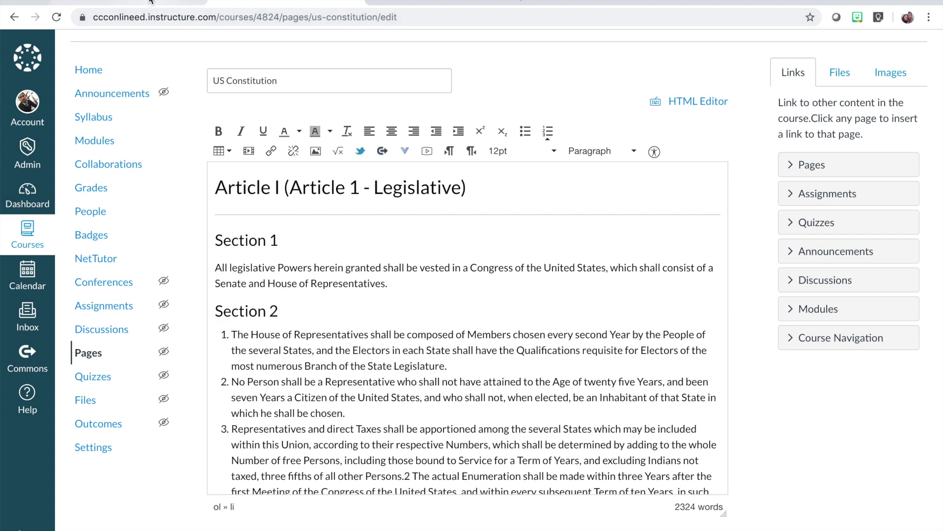
Step: Highlight the Text and Headings guidelines on formatting, heading order and navigation, then return to constitutionus.com
left_click(130, 2)
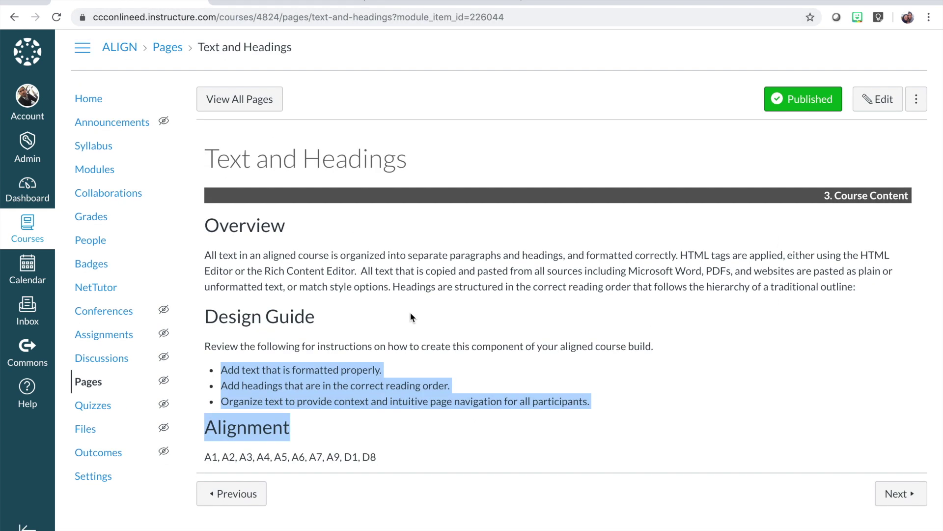
left_click(483, 330)
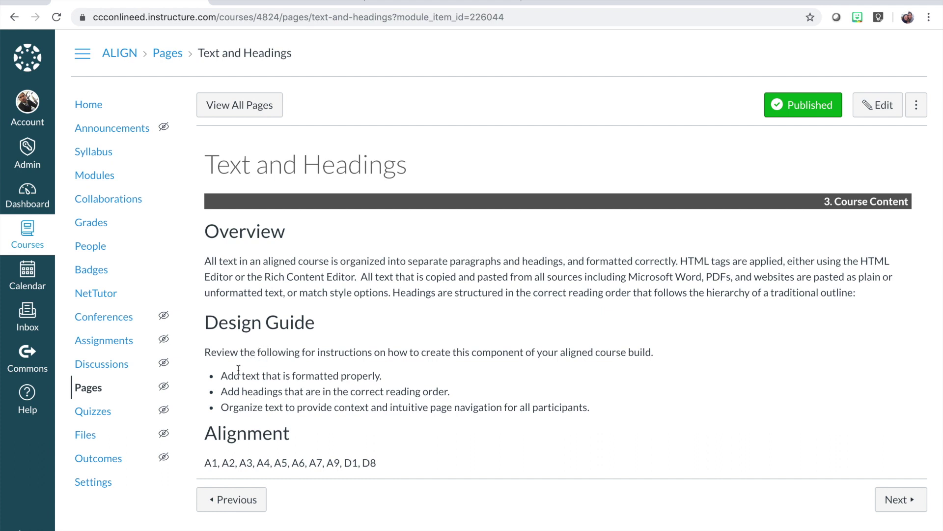
left_click_drag(296, 377, 385, 379)
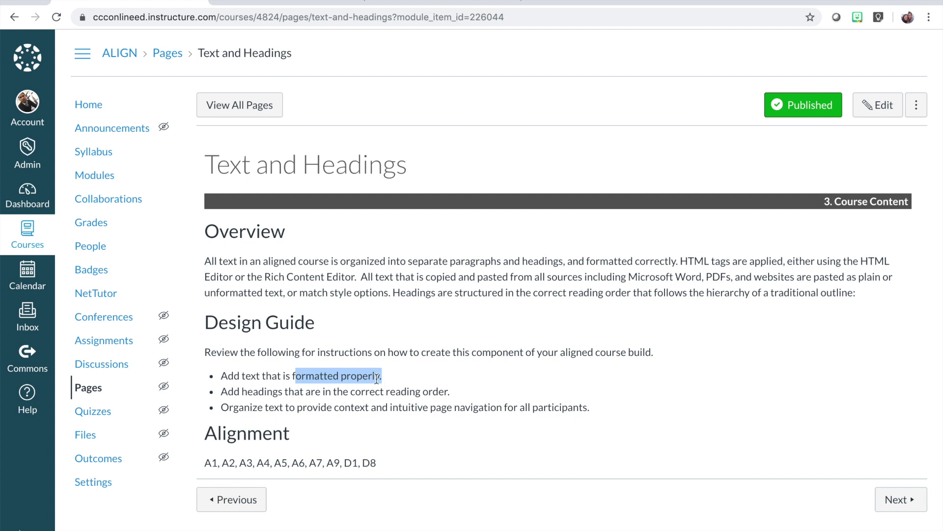
scroll(338, 379, "down", 1)
scroll(338, 380, "up", 1)
left_click_drag(243, 393, 437, 393)
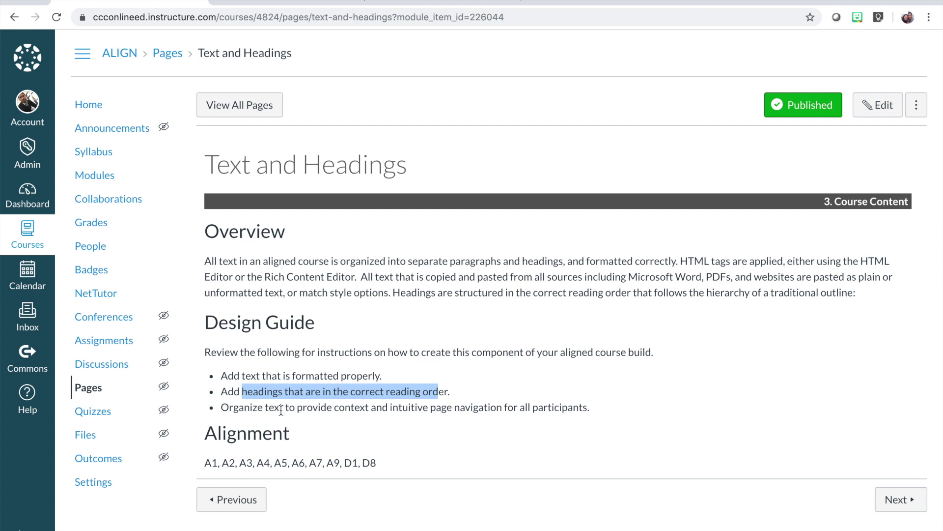
left_click_drag(278, 407, 523, 418)
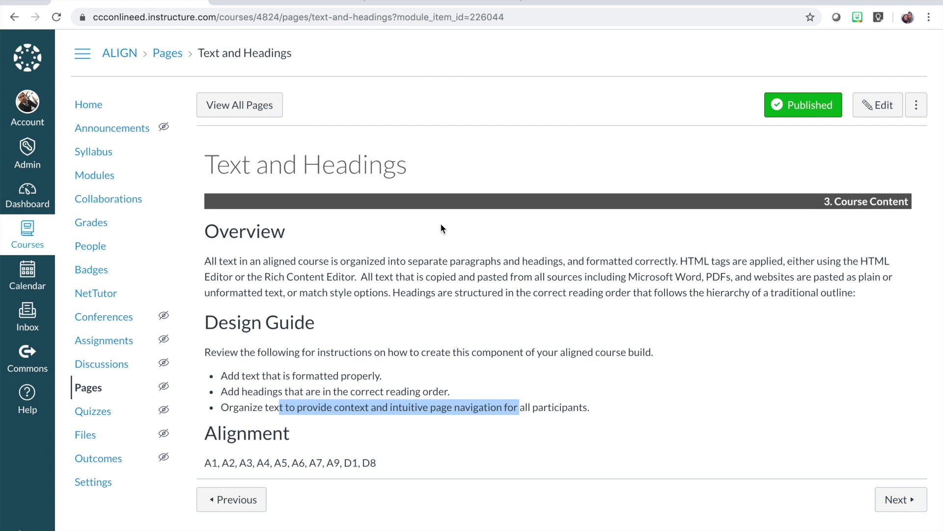
left_click(428, 4)
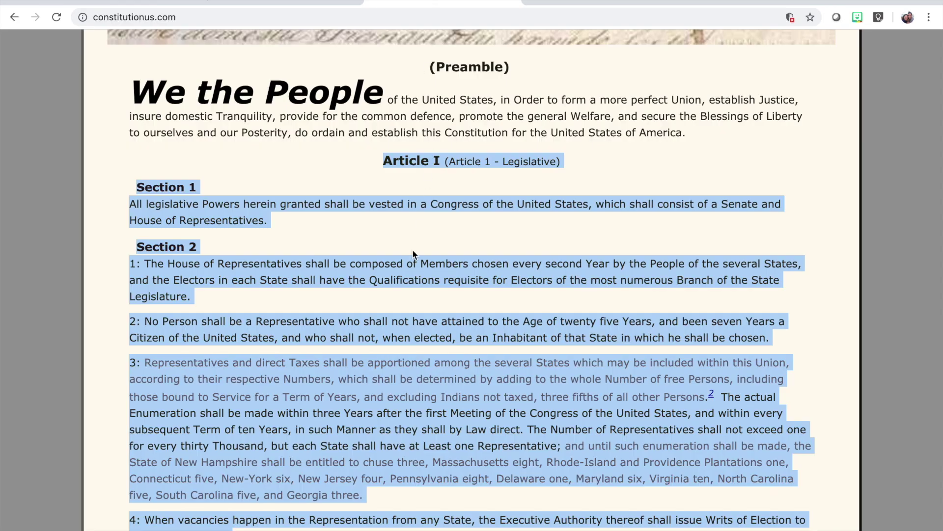
Step: Bring the Universal Design for Learning PDF forward and select a second-column introduction passage
scroll(413, 254, "up", 2)
key("ctrl+Up")
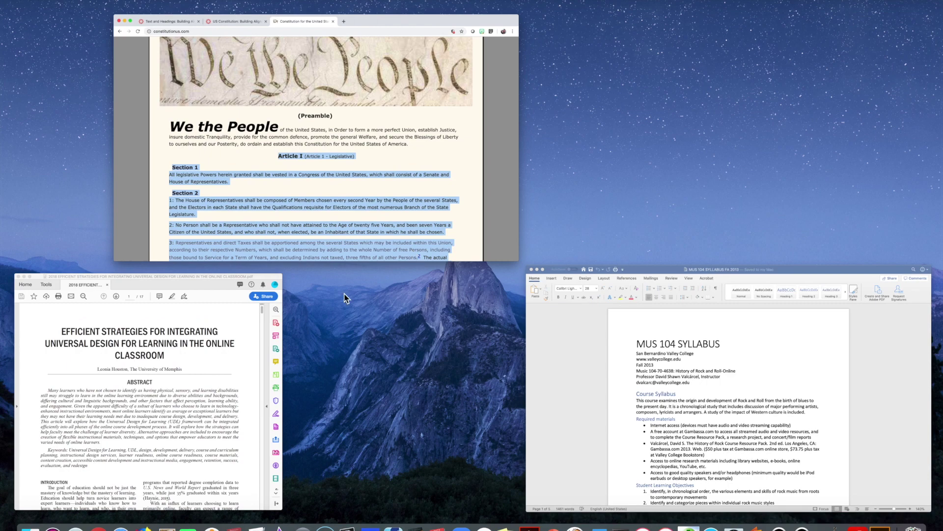
left_click(171, 390)
scroll(261, 279, "down", 2)
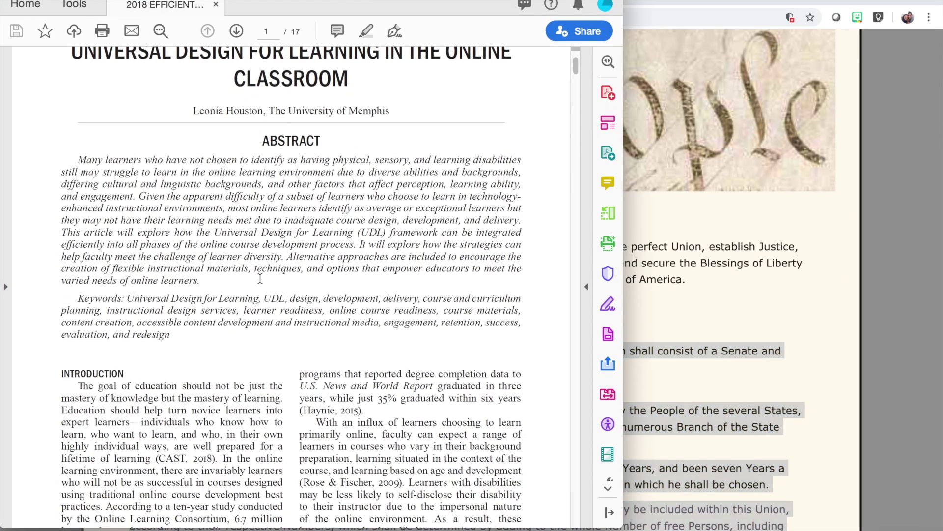
scroll(145, 229, "down", 5)
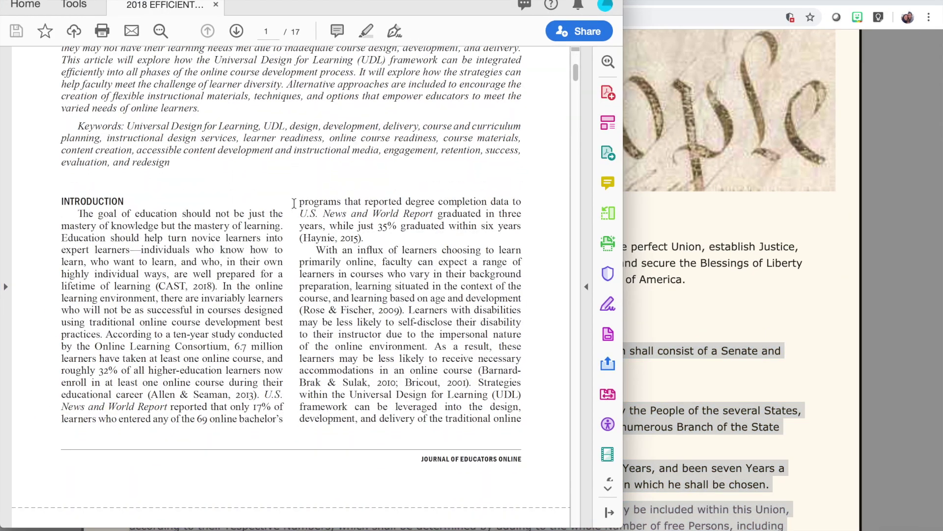
left_click(293, 203)
left_click_drag(294, 203, 451, 399)
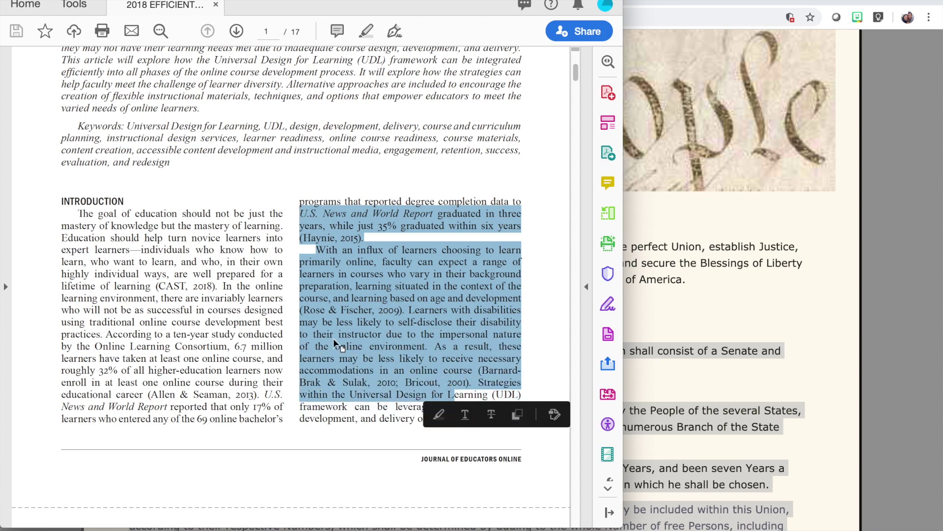
scroll(284, 305, "down", 6)
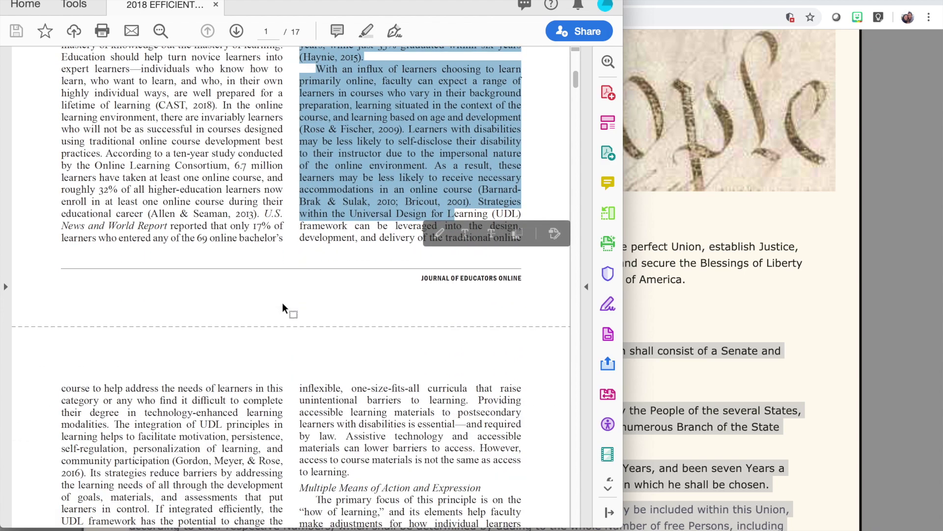
Step: Select the MUS 104 syllabus opening in Word, then switch back to the constitutionus.com page
key("ctrl+Up")
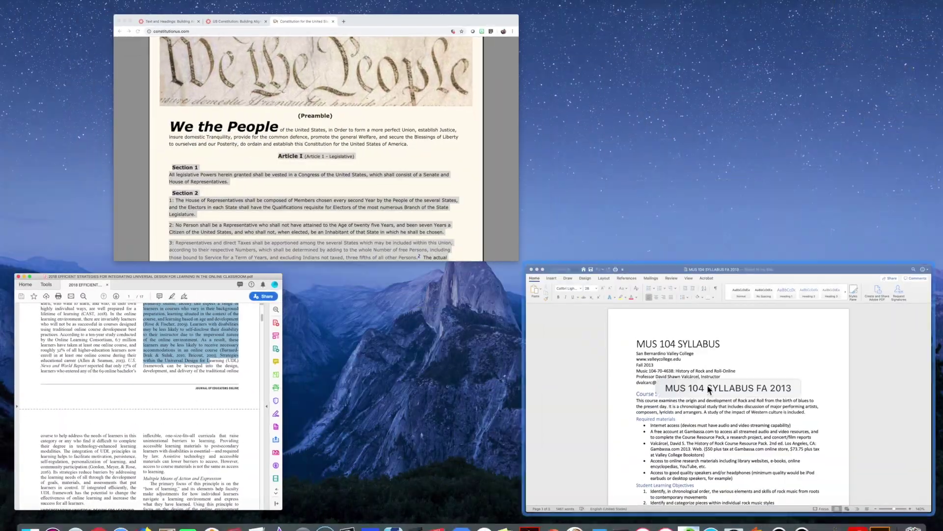
key("ctrl+Up")
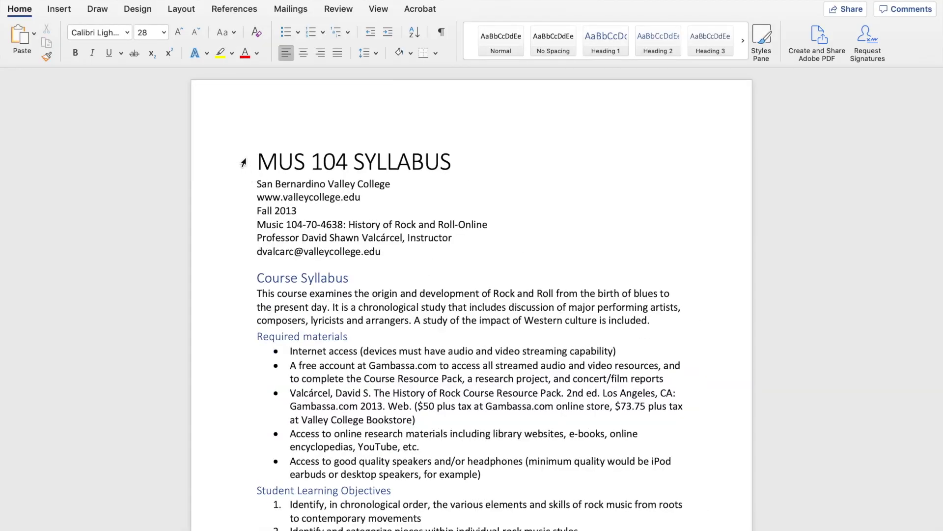
left_click_drag(261, 157, 515, 378)
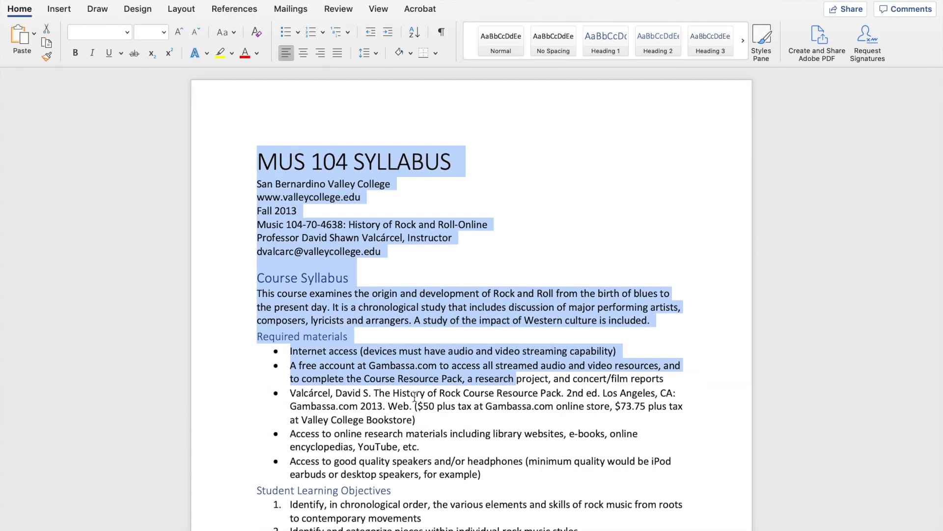
scroll(415, 397, "down", 3)
key("ctrl+Up")
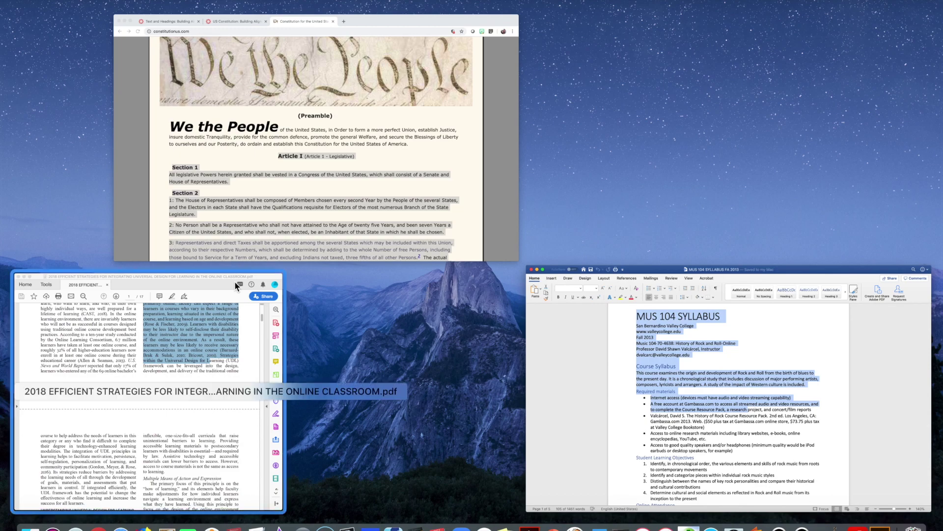
left_click(192, 362)
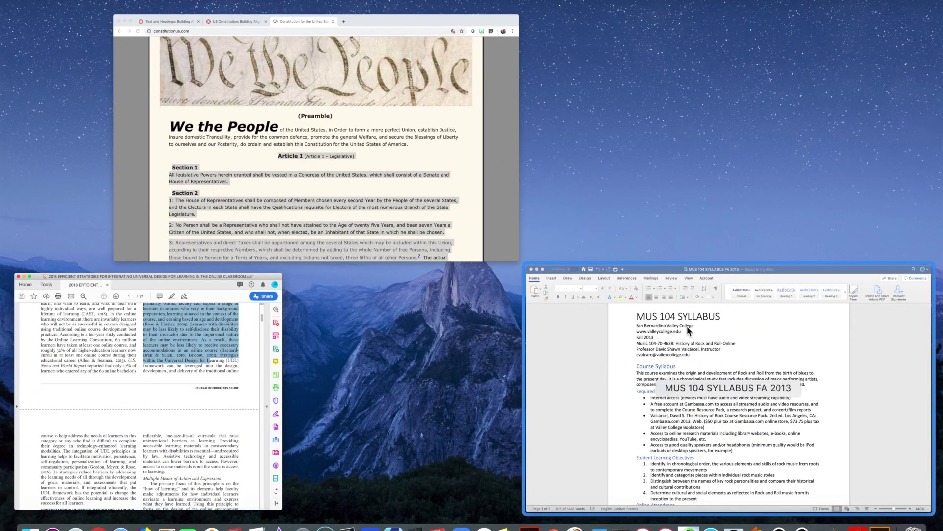
left_click(433, 182)
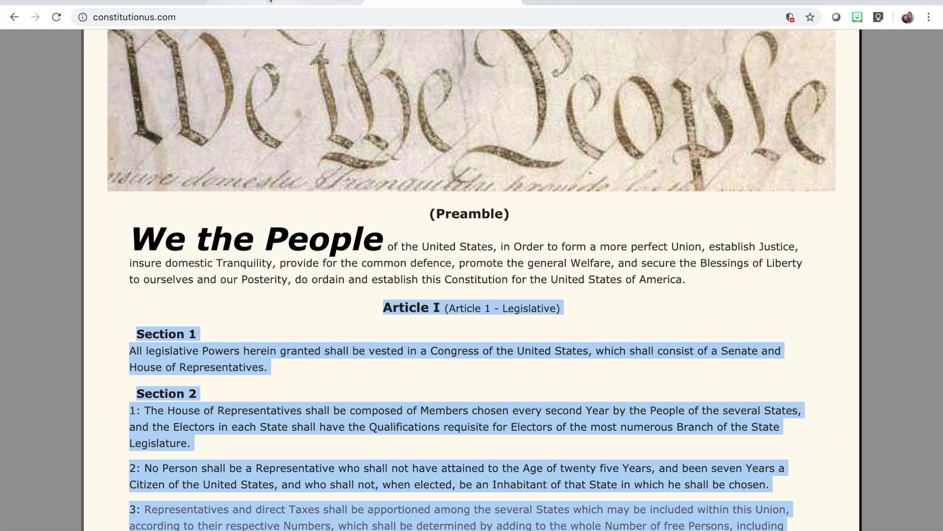